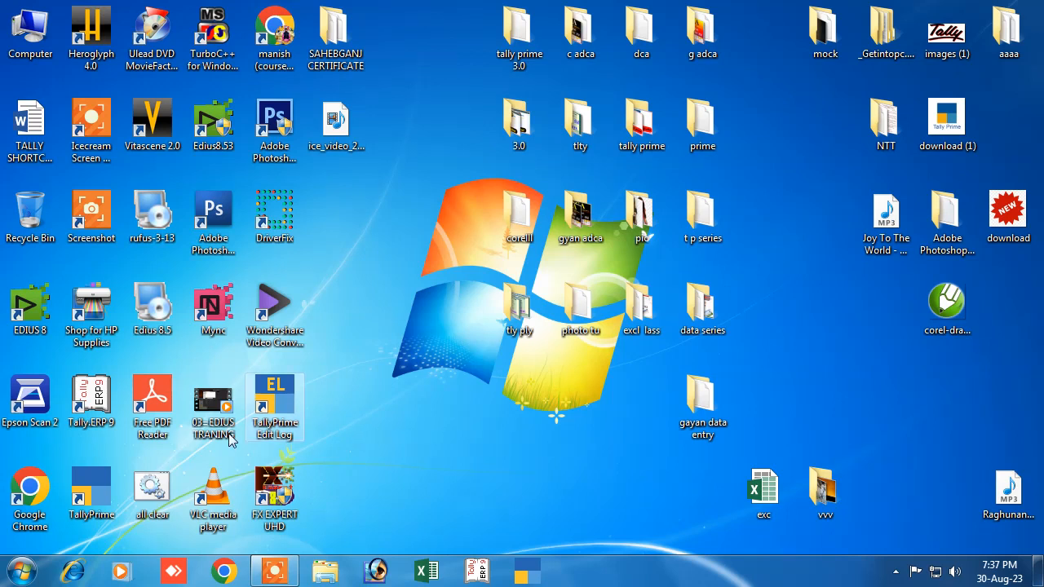
Step: Launch Tally.ERP 9 from its desktop icon to reach the Startup licensing screen
double_click(92, 397)
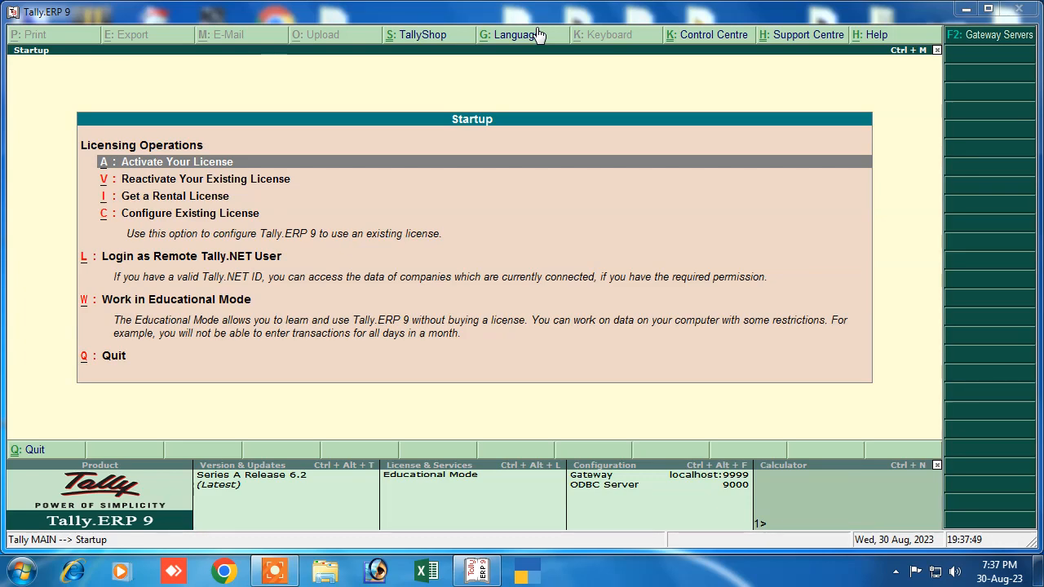
Step: Leave the startup screen, decline quitting, and shut company Abc from Company Info (Alt+F3)
key("Escape")
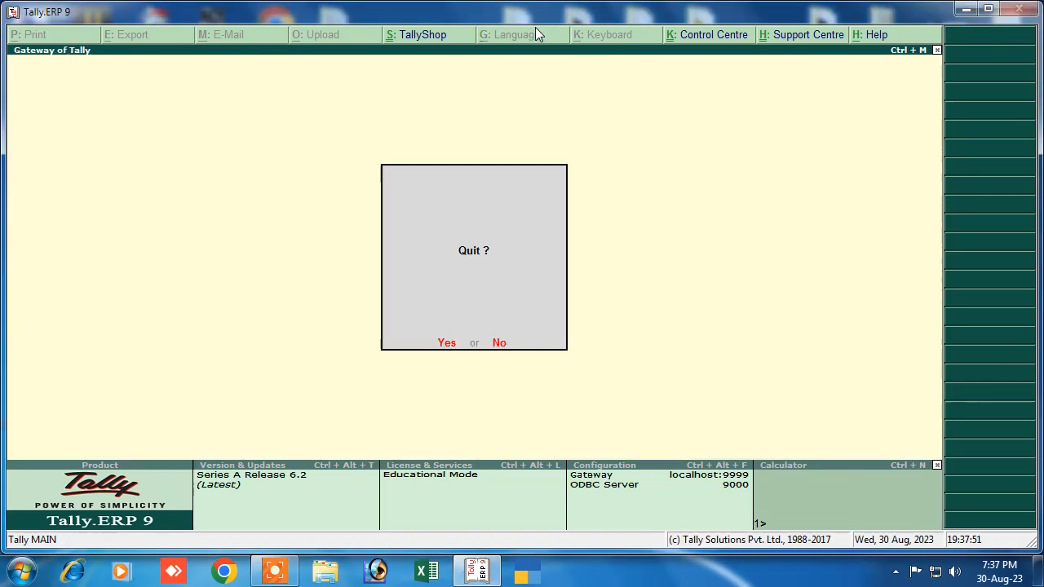
key("Escape")
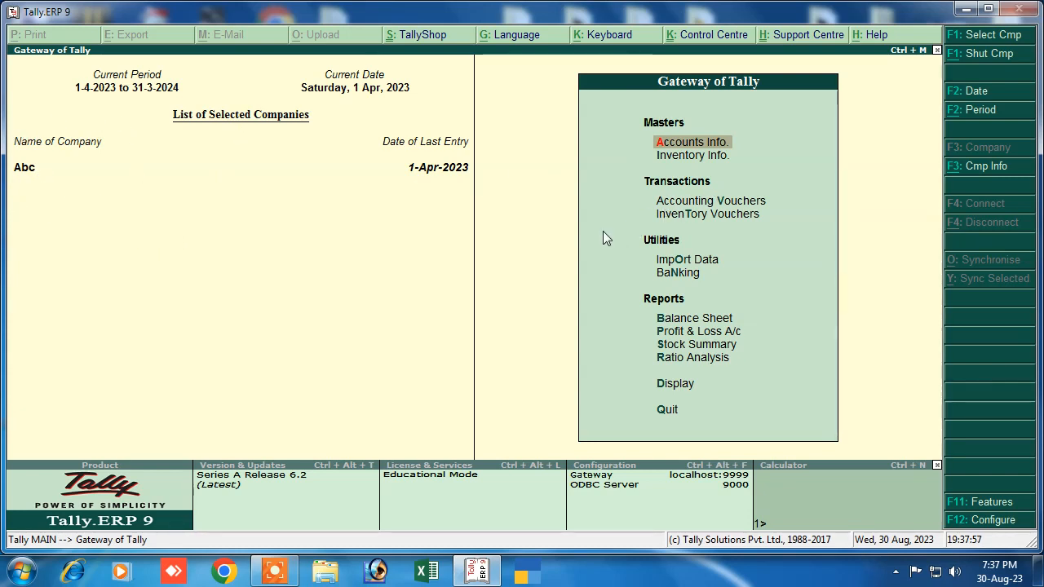
key("alt+F3")
key("Down")
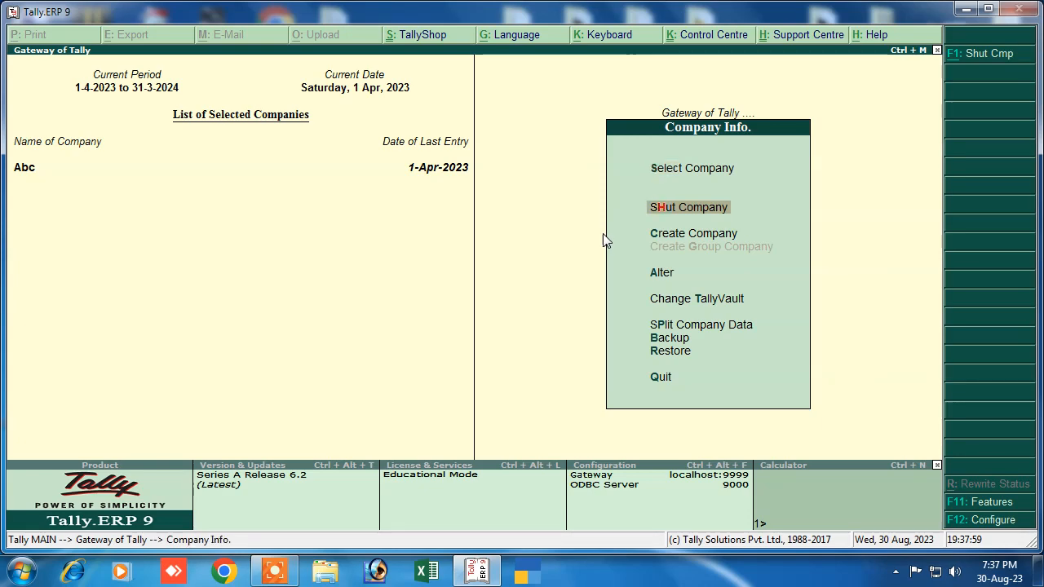
key("Return")
key("Return")
key("Down")
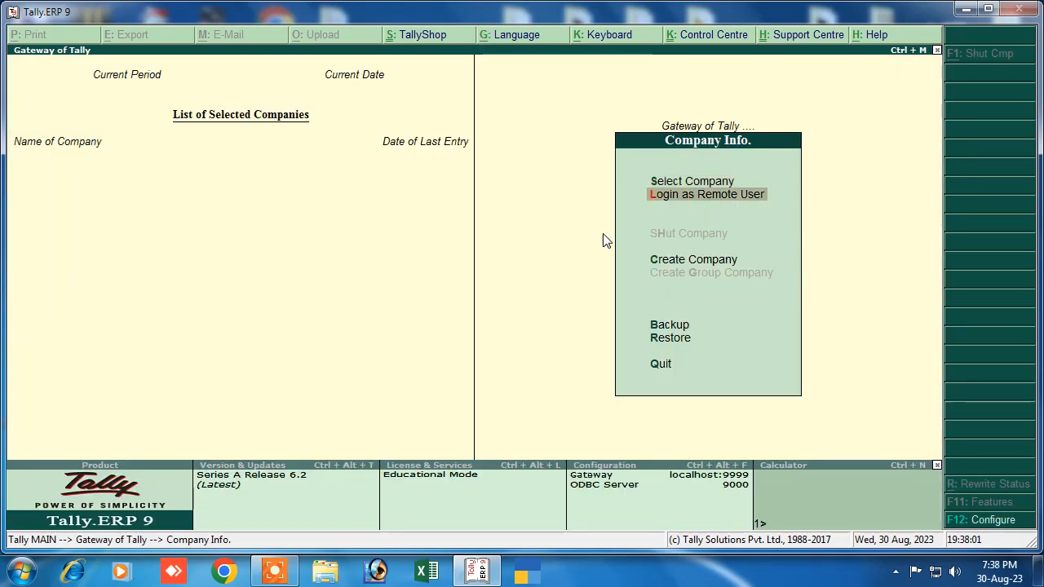
key("Down")
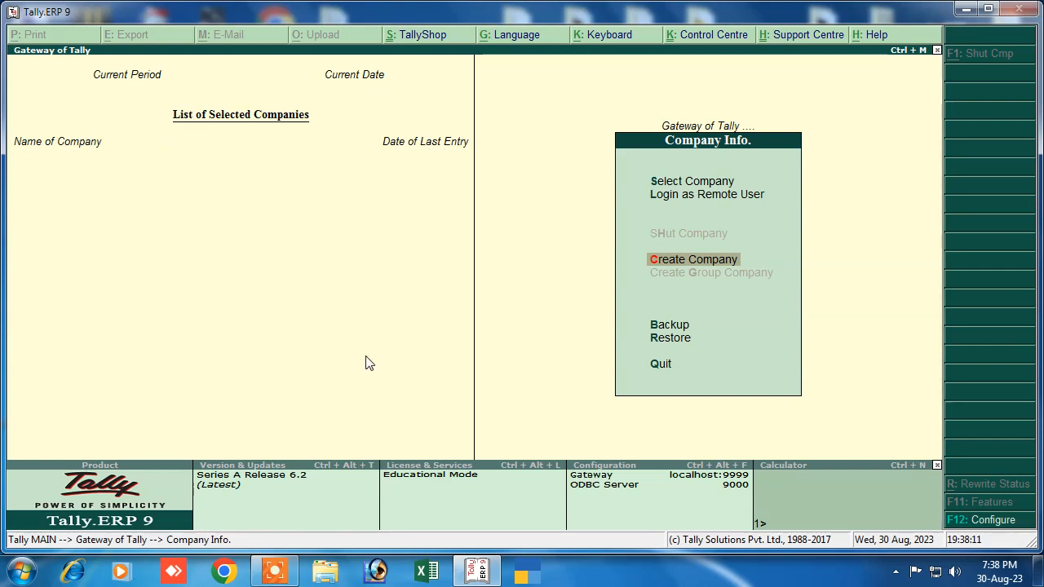
Step: Create company Abc with mailing name Abc, address Sahebgan, country India and state Bihar
left_click(662, 263)
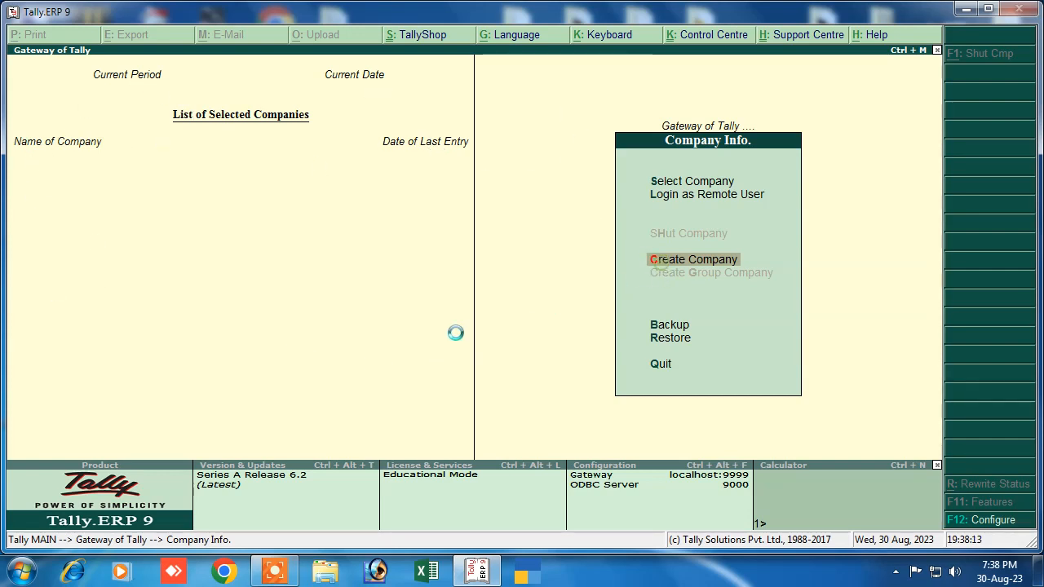
type("Abc")
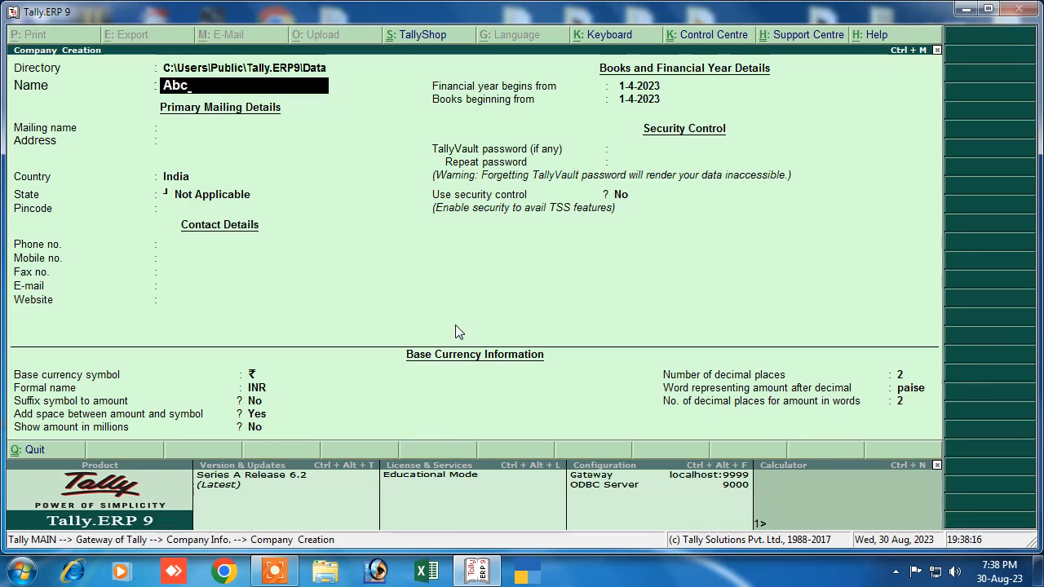
key("Return")
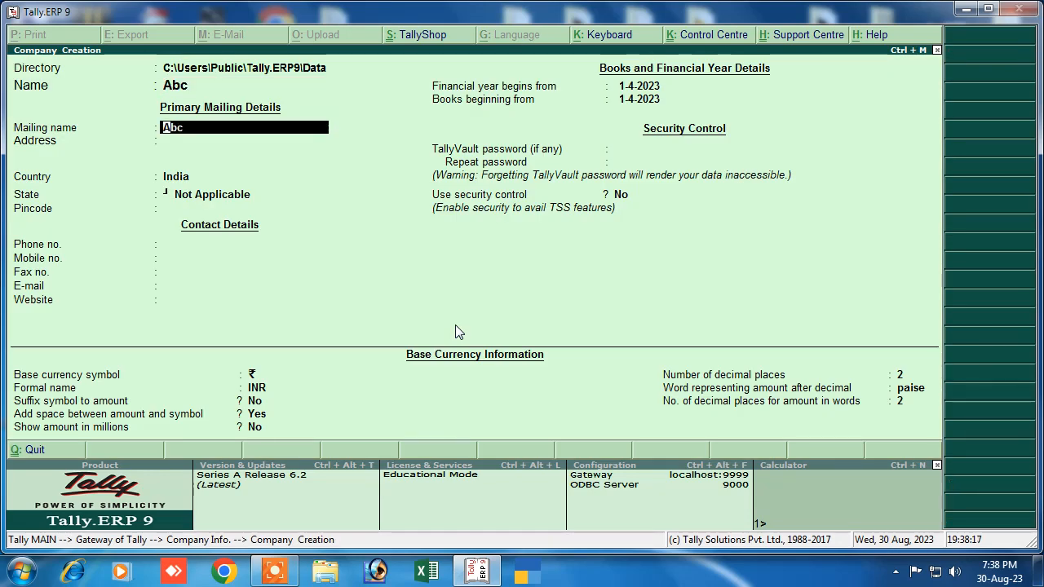
key("Return")
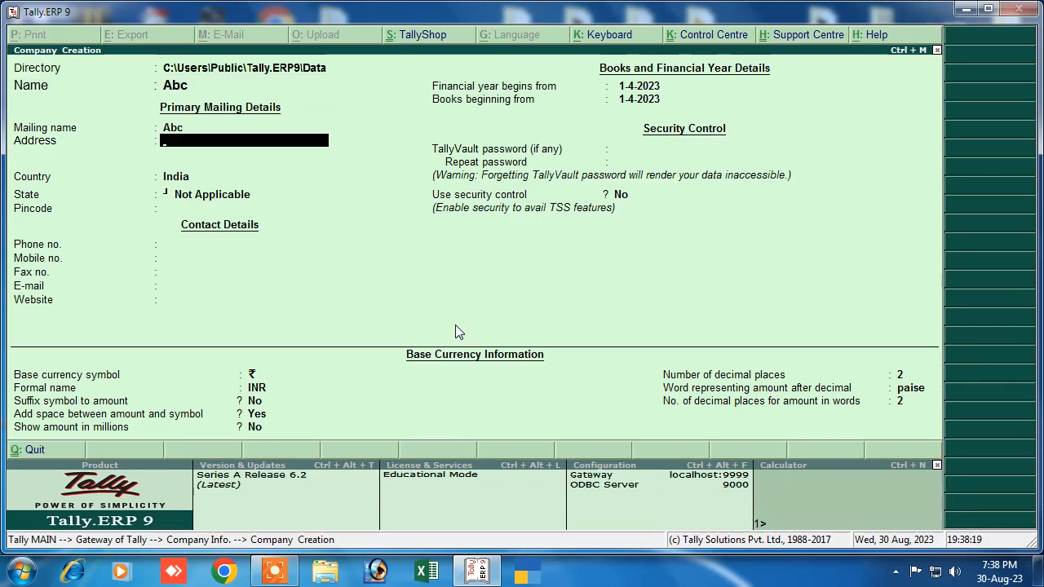
type("Sahebganj")
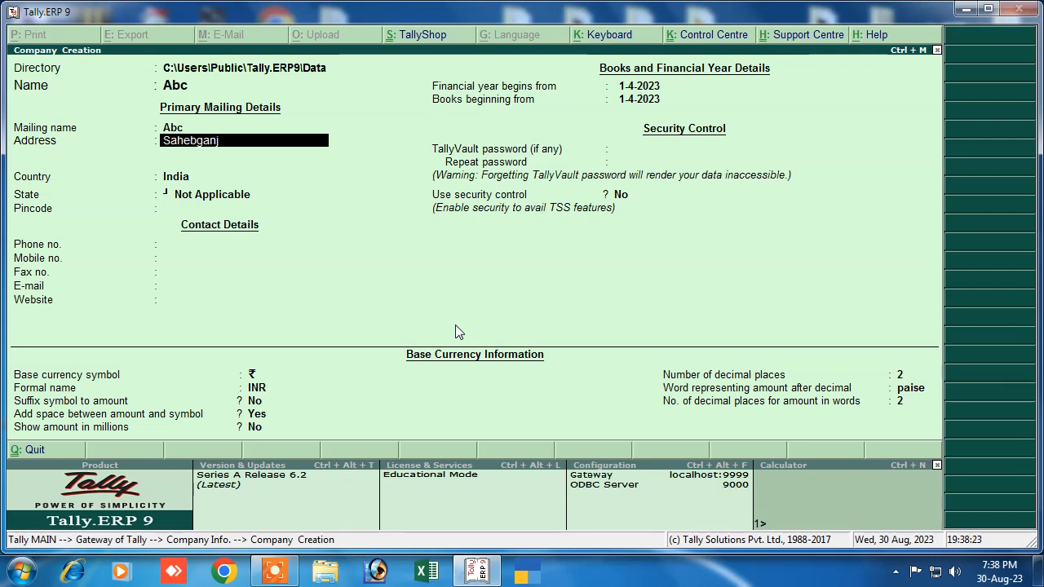
key("Return")
key("Return")
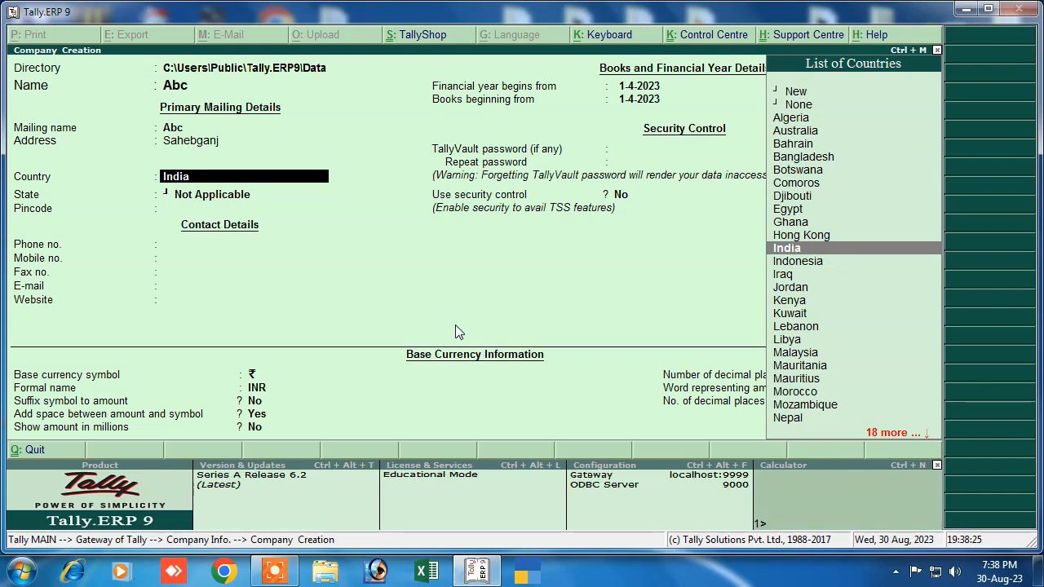
key("Return")
key("Down")
key("Down")
key("Down")
key("Down")
key("Down")
key("Return")
key("Return")
key("Return")
key("Return")
key("Return")
key("Return")
key("Return")
key("Return")
key("Return")
key("Return")
key("Return")
key("Return")
key("Return")
key("Return")
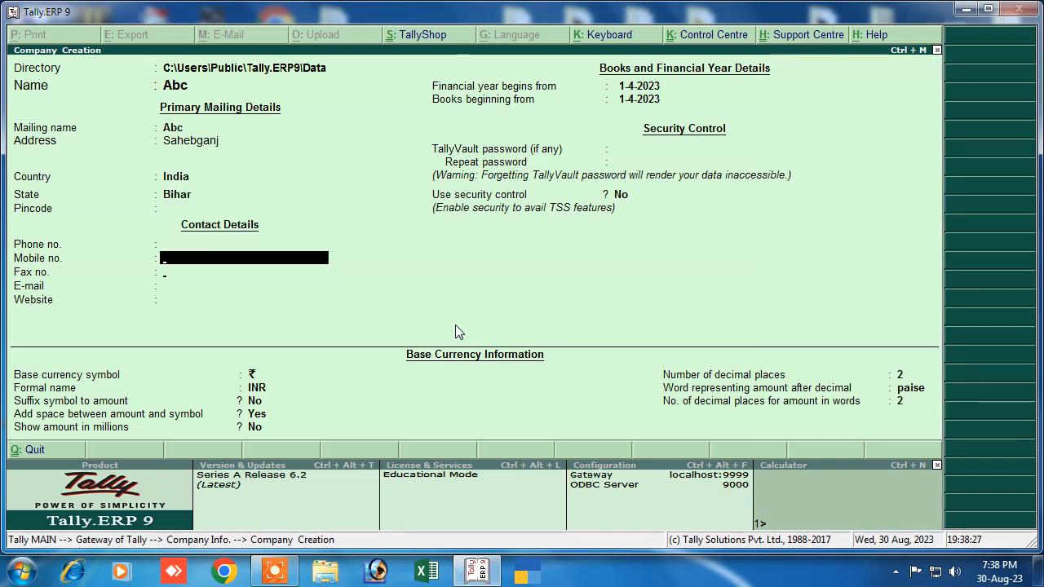
key("Return")
key("Return")
key("Return")
key("Return")
key("Return")
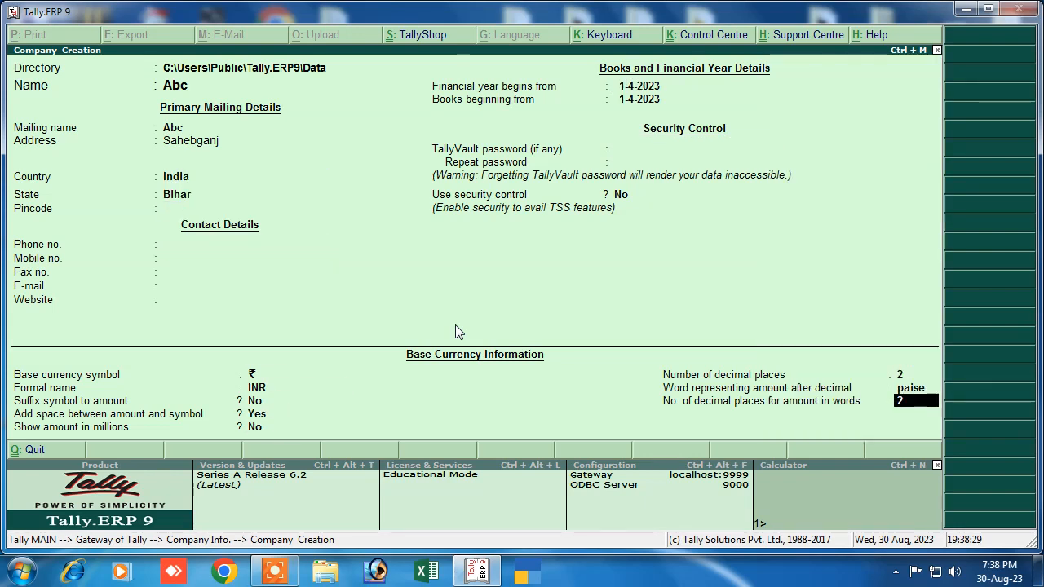
key("Return")
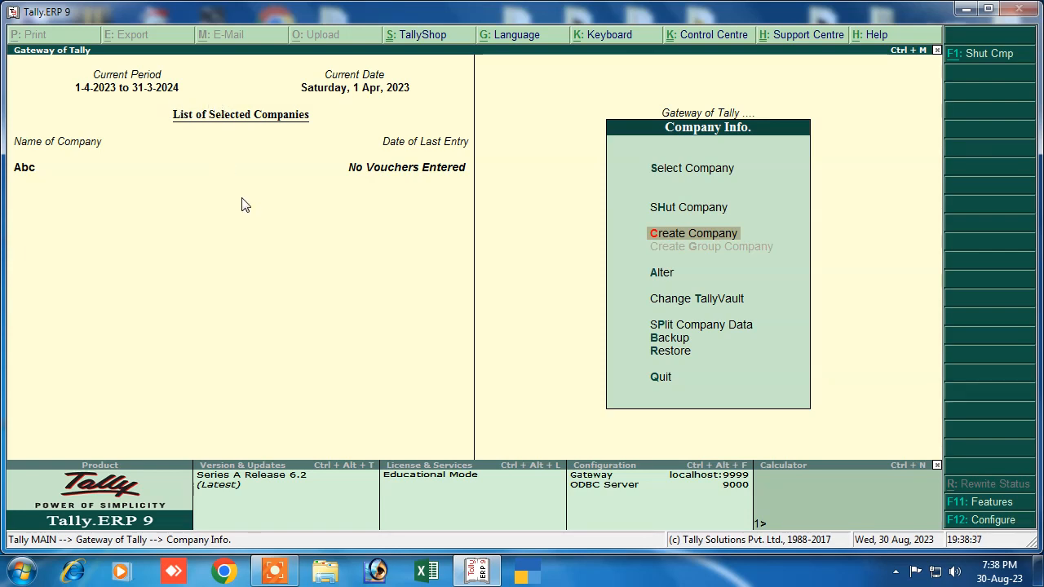
Step: Return to Gateway of Tally and open Accounting Vouchers entry for Abc
key("Escape")
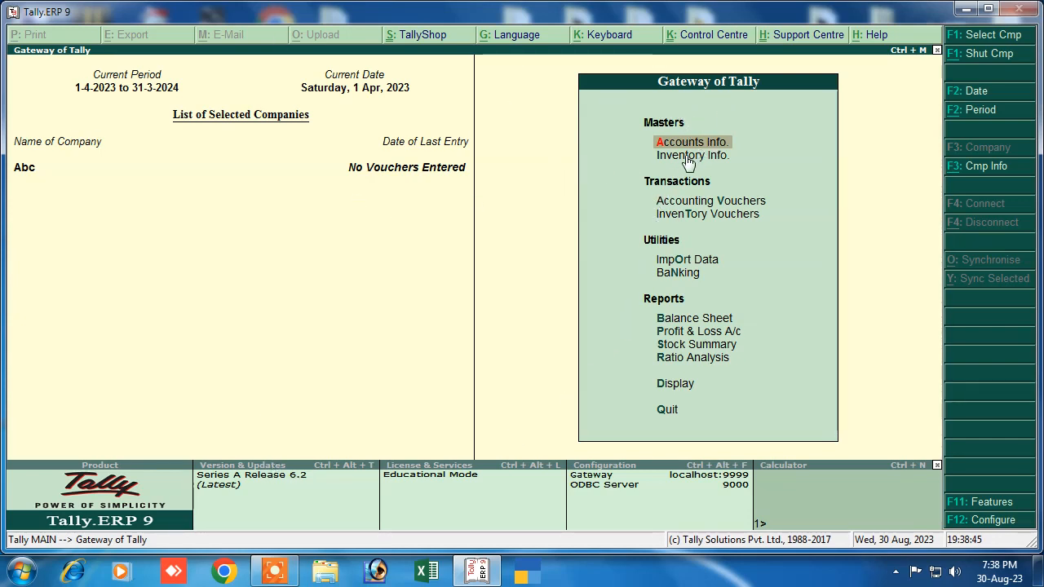
left_click(670, 203)
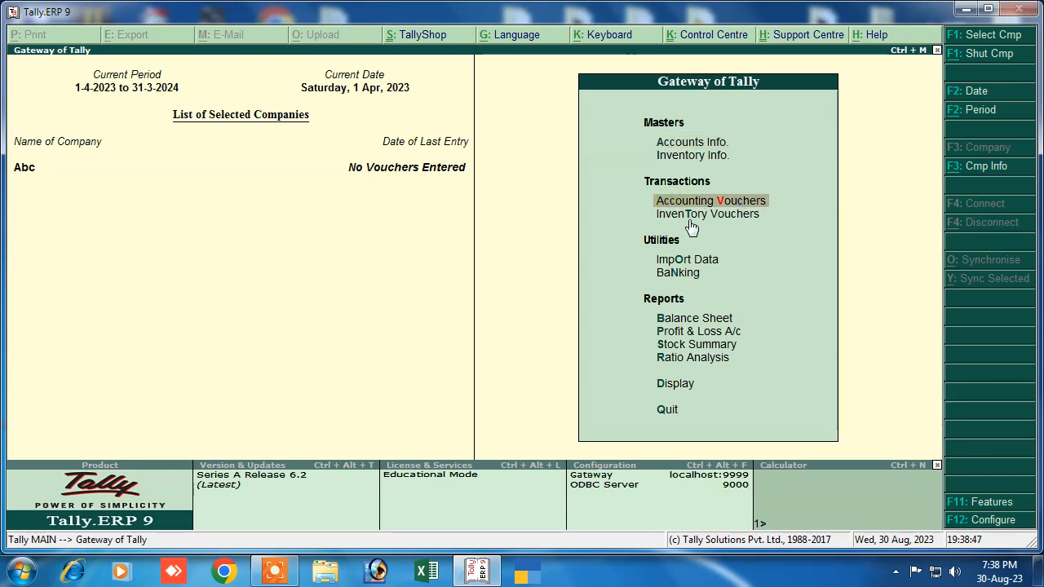
key("Return")
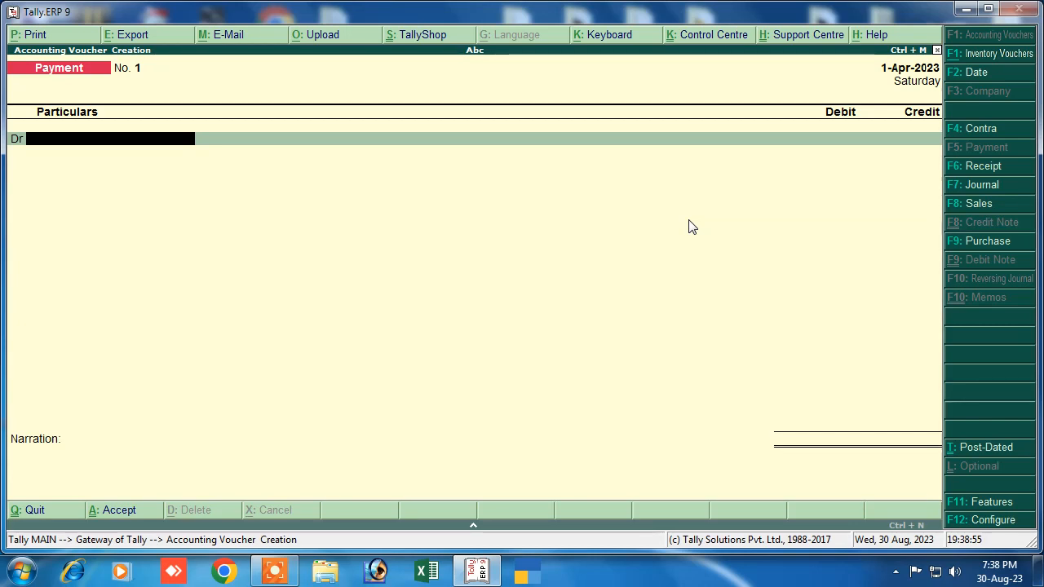
Step: Change the voucher type from Payment to Contra (F4)
left_click(974, 129)
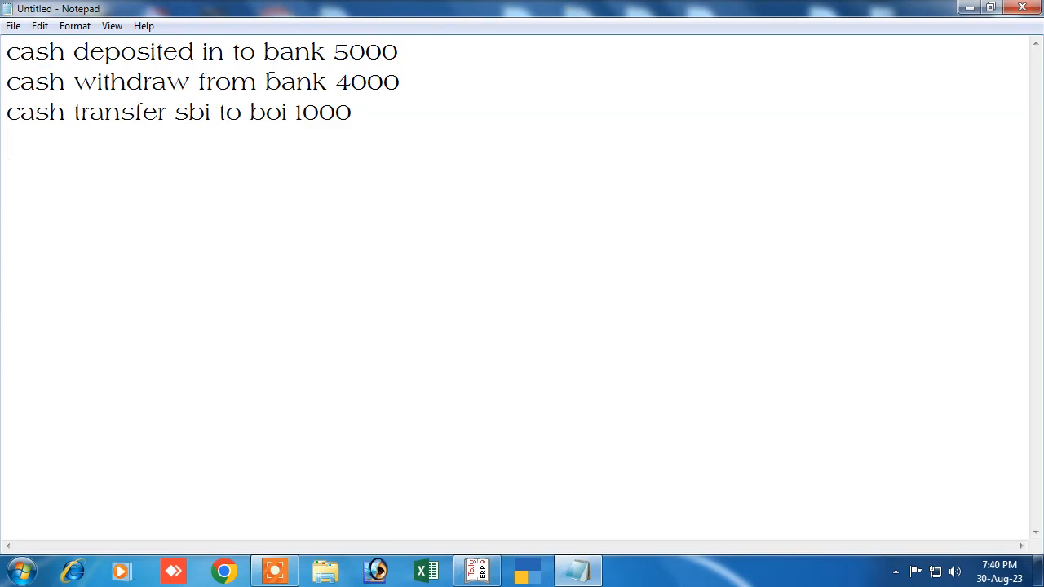
Step: Review the three Notepad transaction lines and insert 'SBI' before 5000 on line 1
left_click_drag(7, 54, 409, 67)
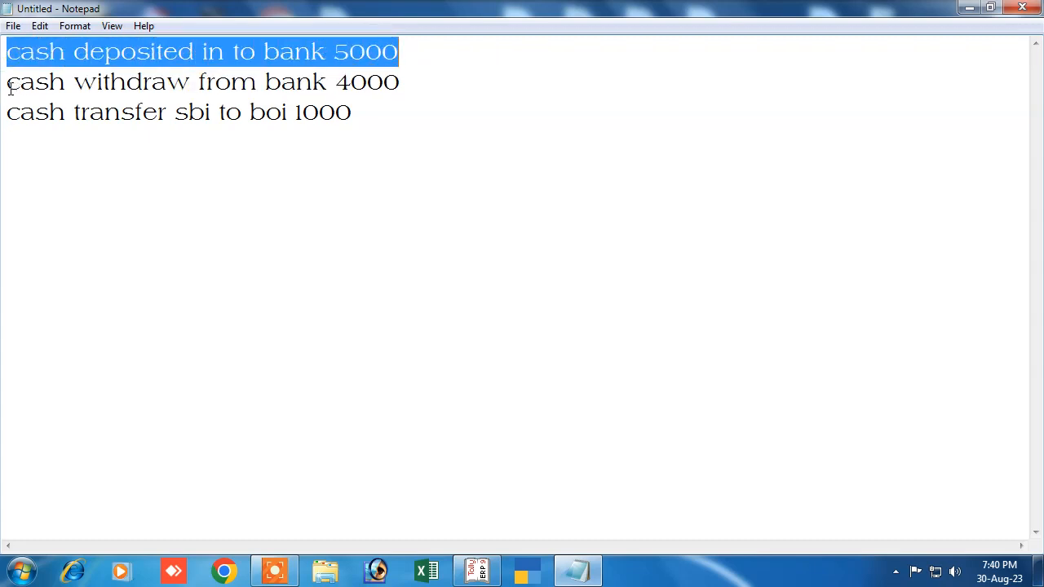
left_click_drag(9, 83, 401, 82)
left_click_drag(8, 114, 373, 123)
left_click(248, 192)
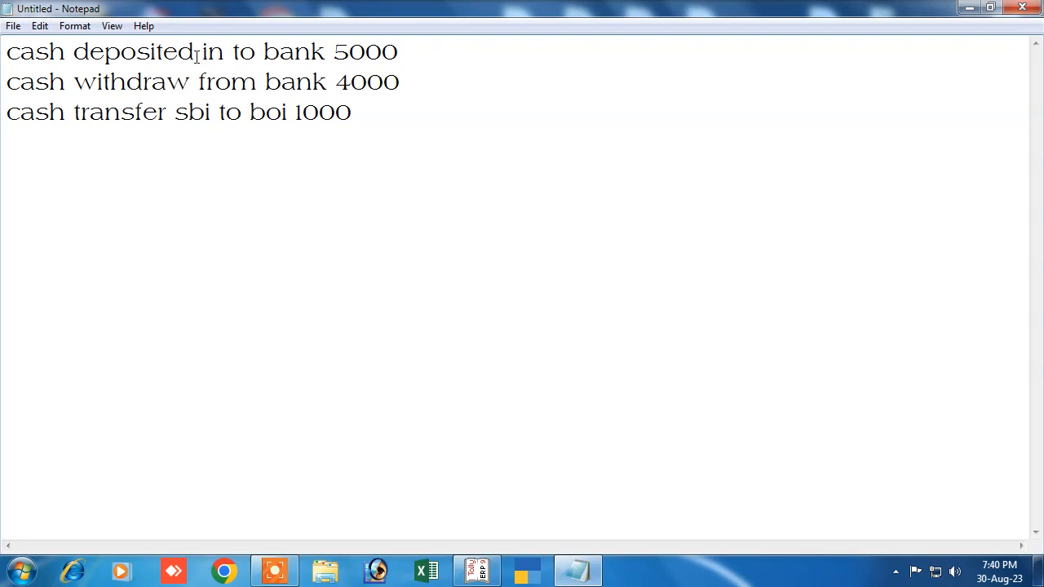
left_click(330, 52)
type("SBI")
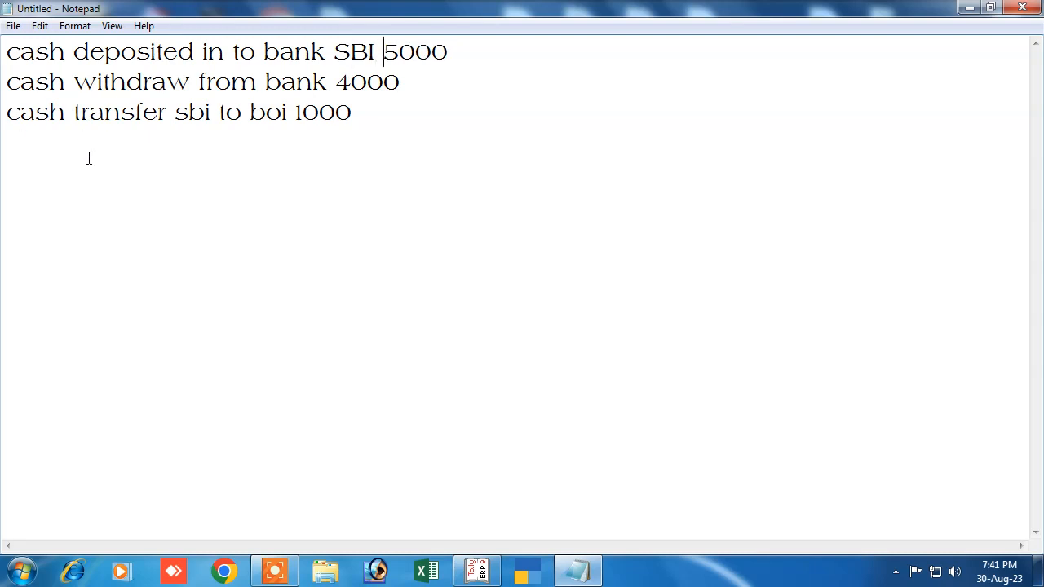
Step: Recheck the updated cash deposit line, then return to Tally's Contra voucher
left_click(477, 571)
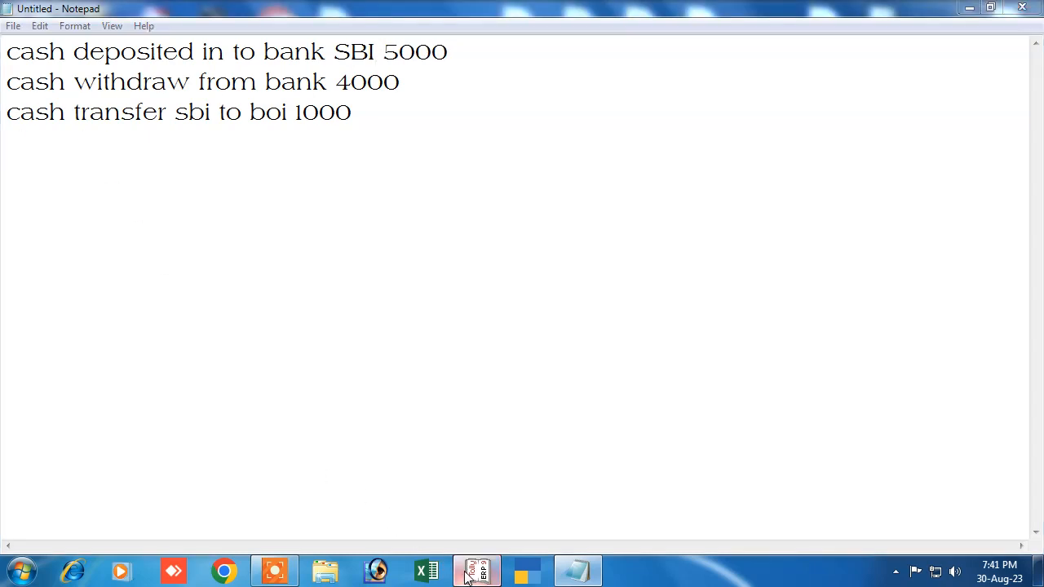
left_click(577, 571)
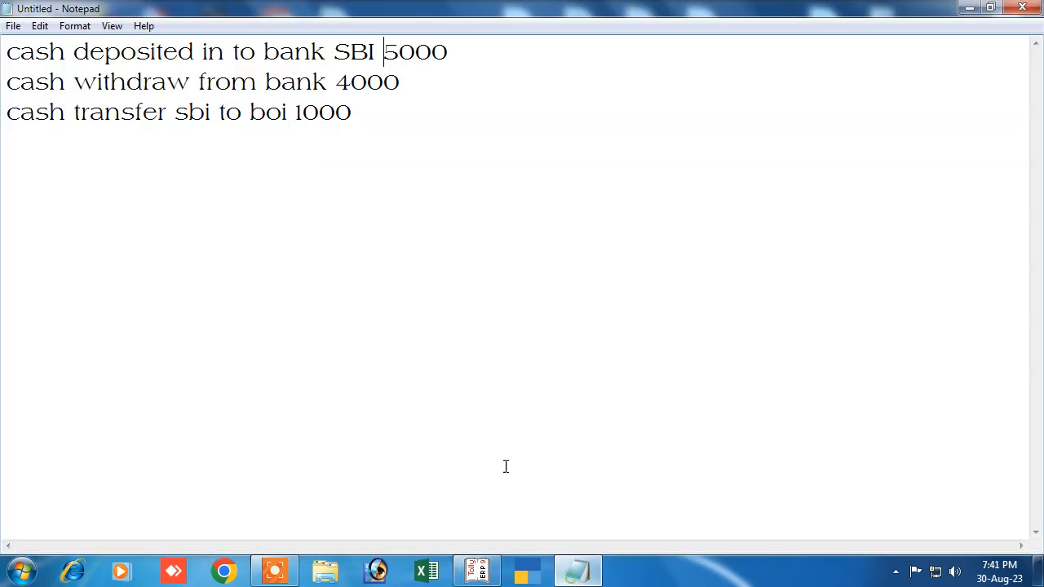
left_click_drag(6, 51, 454, 58)
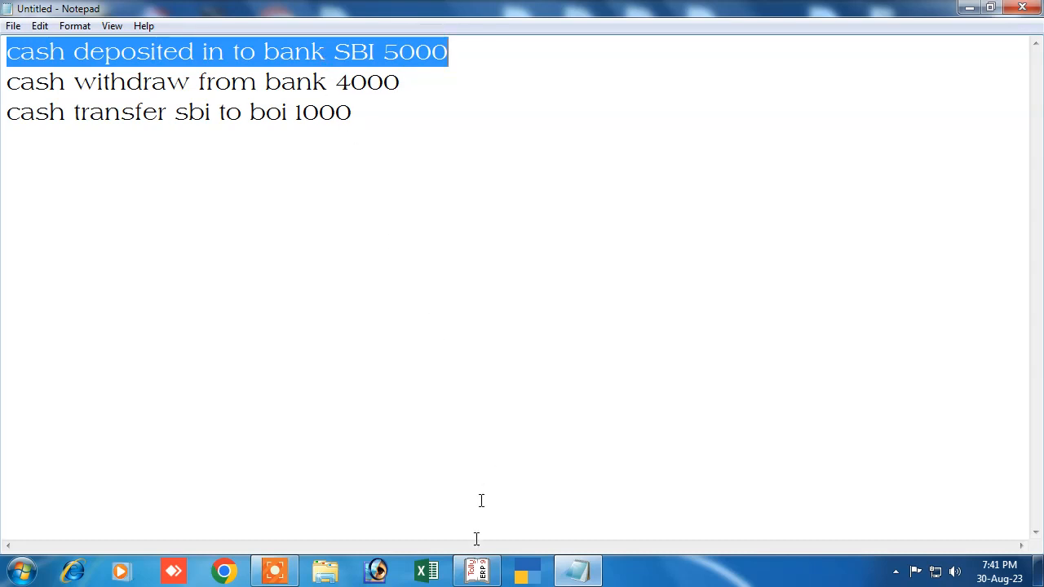
left_click(477, 571)
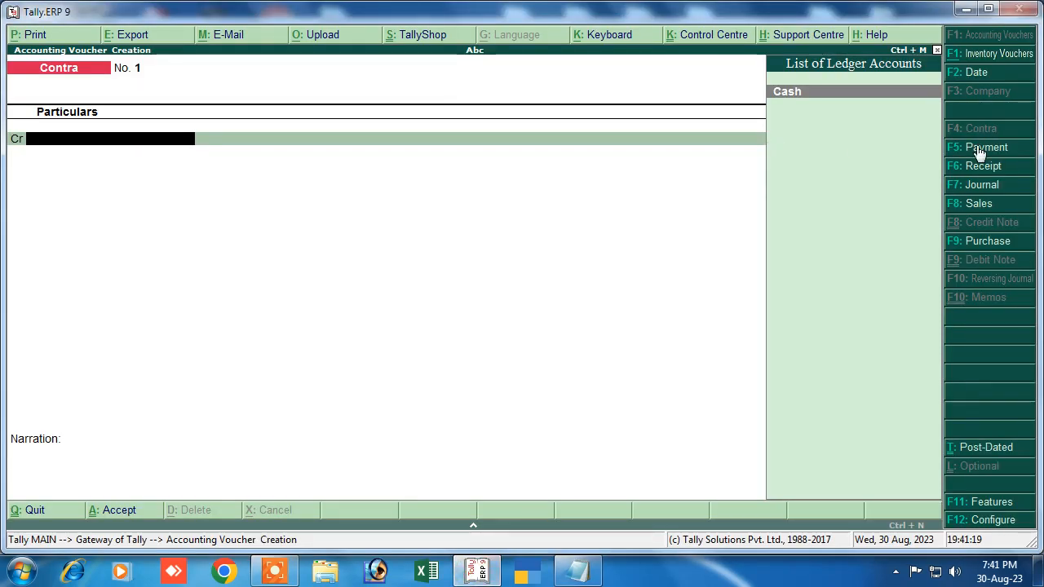
key("Escape")
key("Return")
key("Escape")
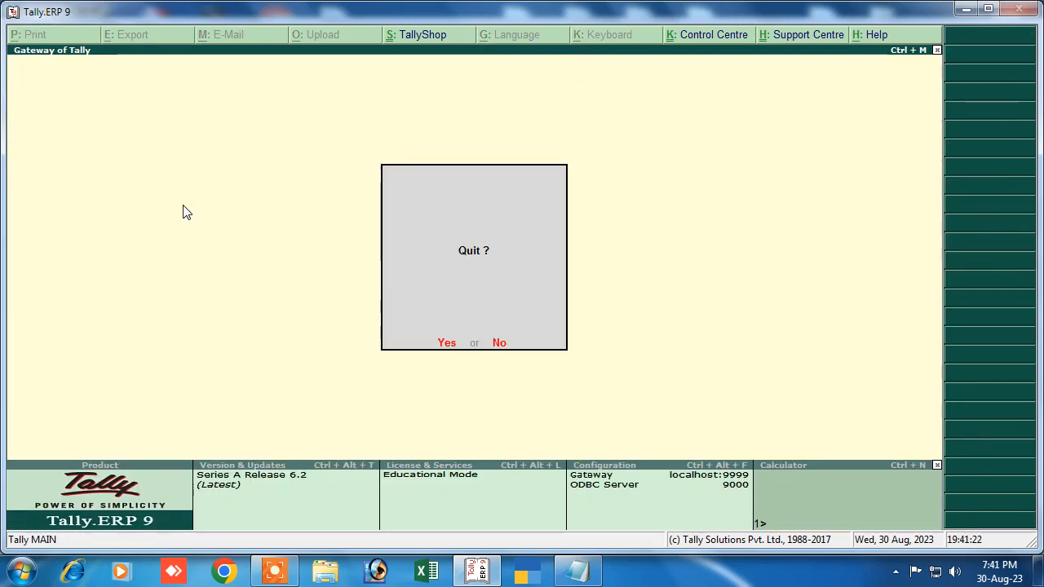
key("Escape")
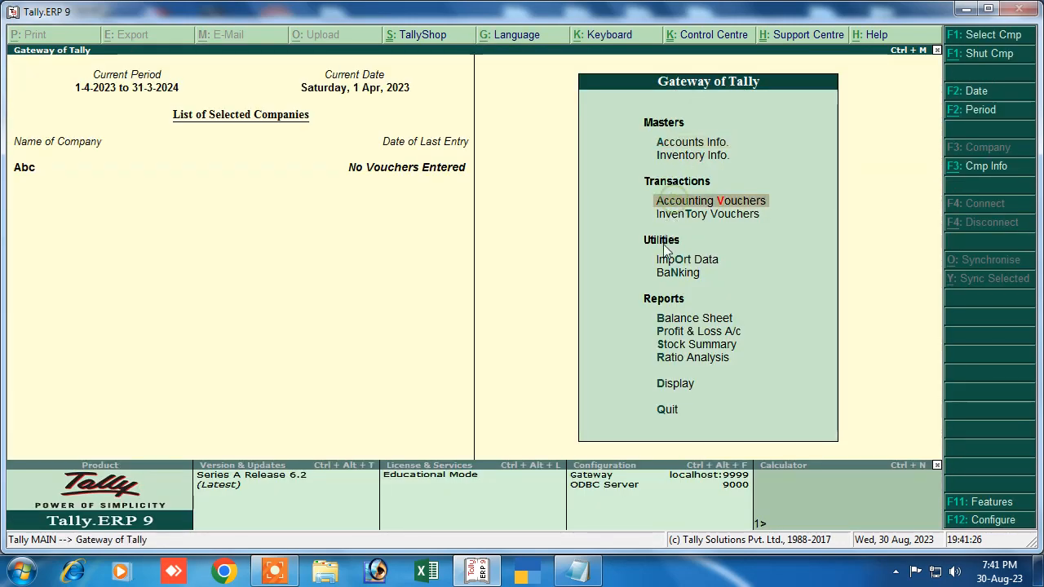
key("Return")
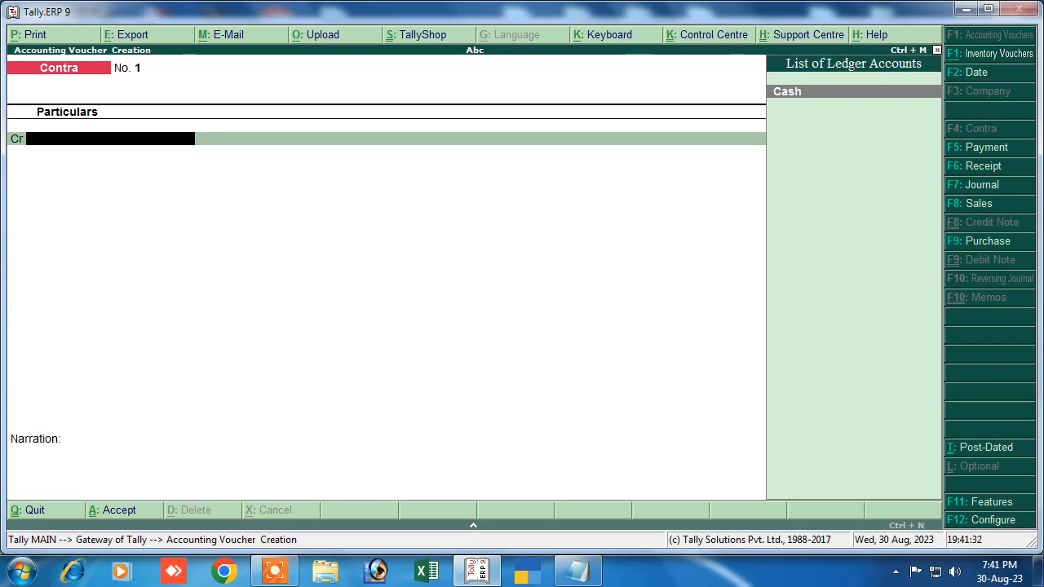
Step: Credit Cash with 5,000 on Contra voucher No. 1
left_click(954, 127)
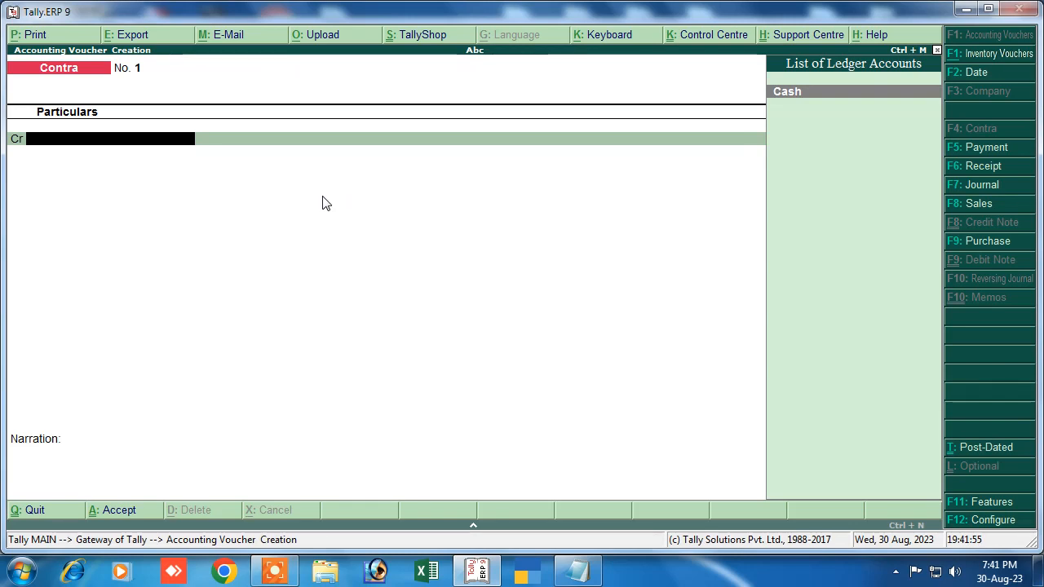
key("Return")
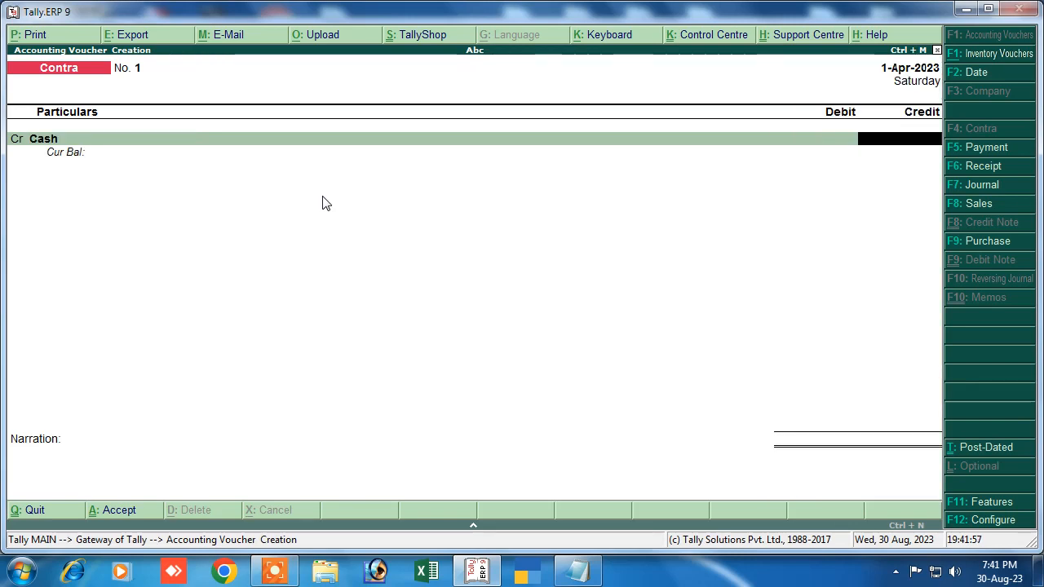
type("5,000")
key("Return")
key("Return")
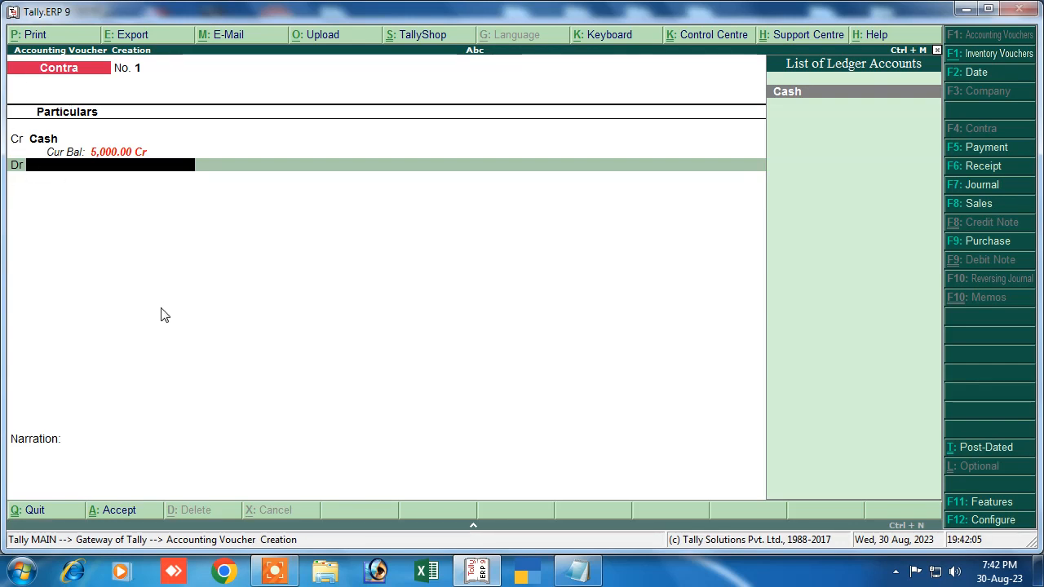
Step: Create a new ledger for the debit line with Alt+C
type("C")
key("BackSpace")
key("alt+c")
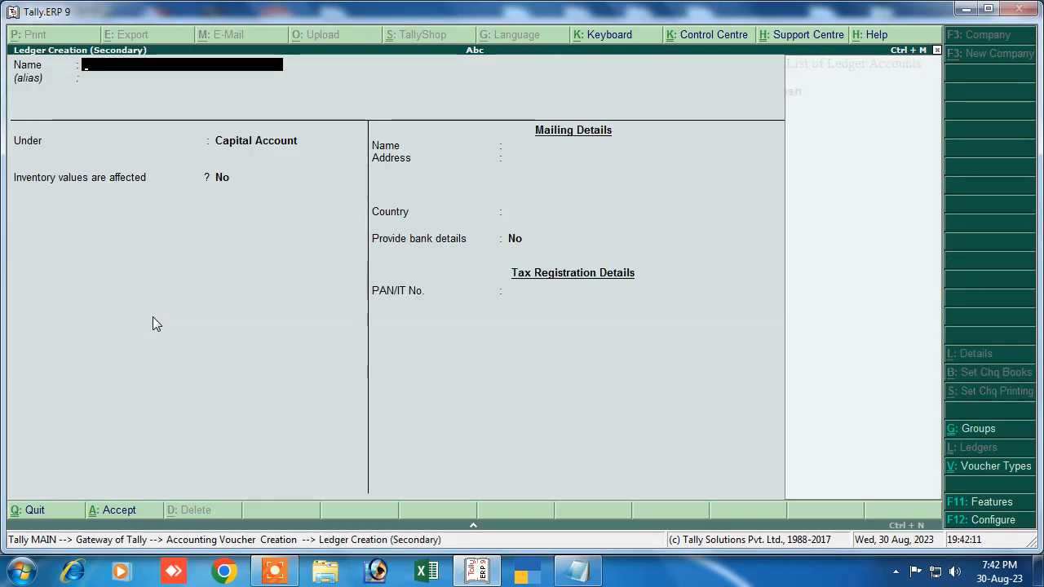
Step: Name the new ledger 'Sbi Bank' and place it under Bank Accounts
type("Sbu\\")
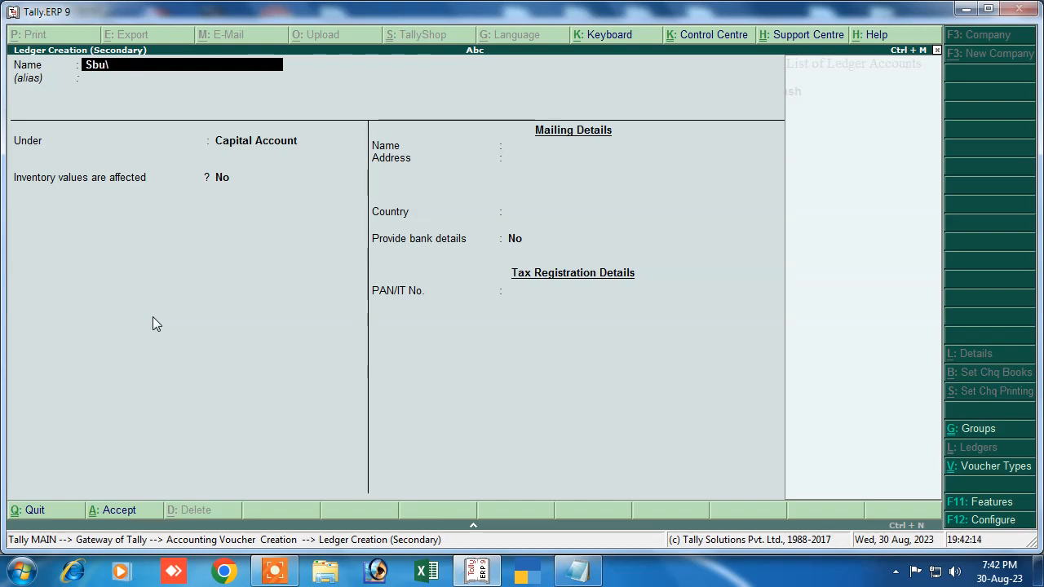
key("BackSpace")
type("i")
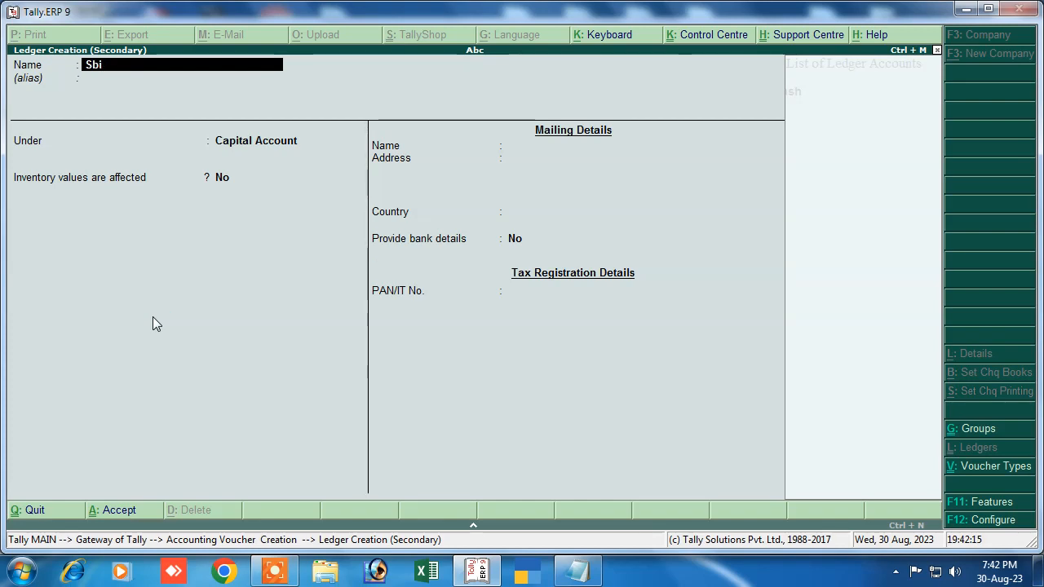
type(" Bank")
key("Return")
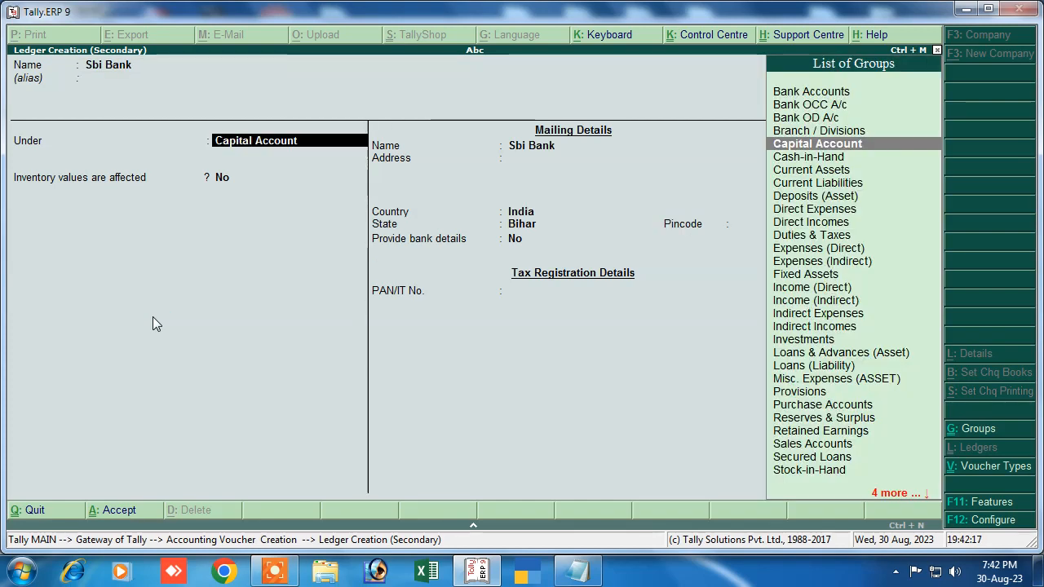
type("S")
key("Return")
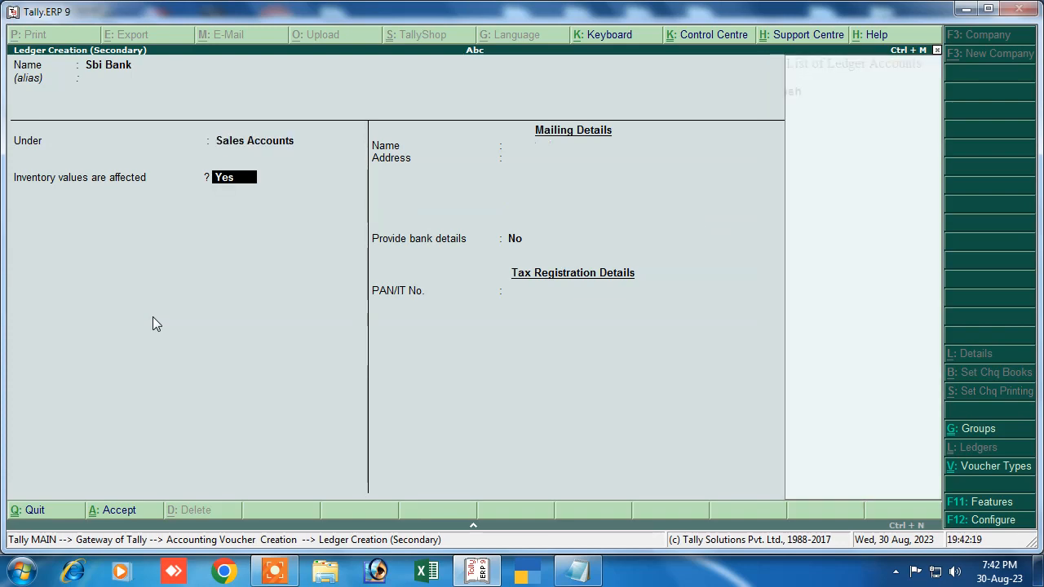
key("BackSpace")
type("B")
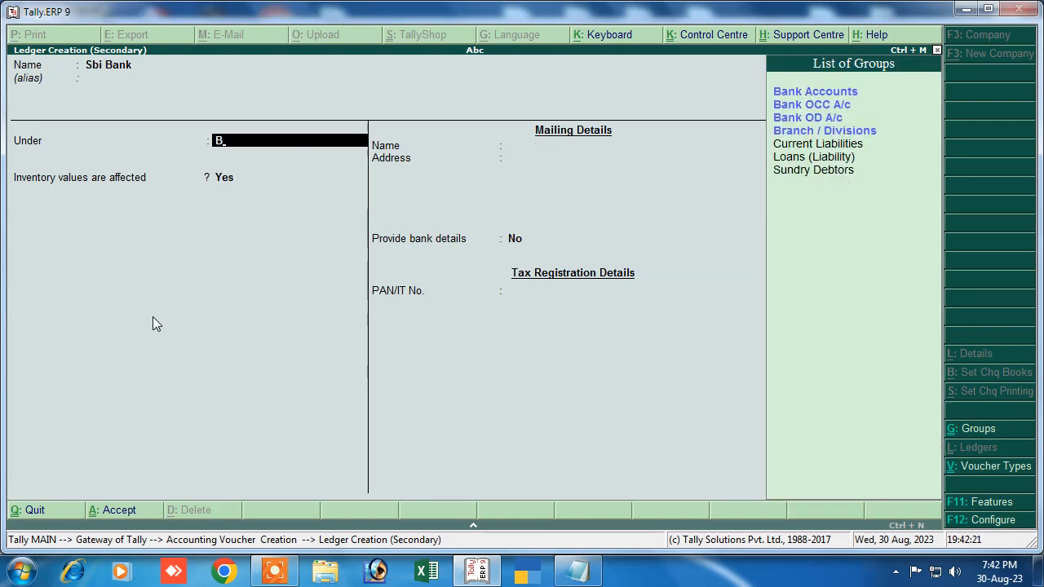
key("Return")
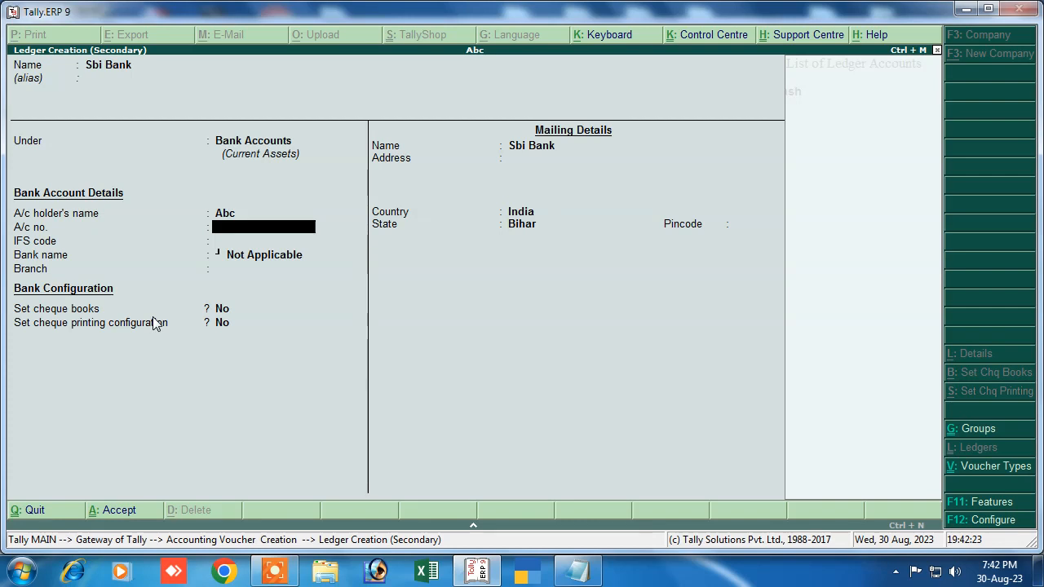
Step: Enter the bank account number and IFS code SBI, then save the ledger with the 5,000 debit
key("Return")
type("S")
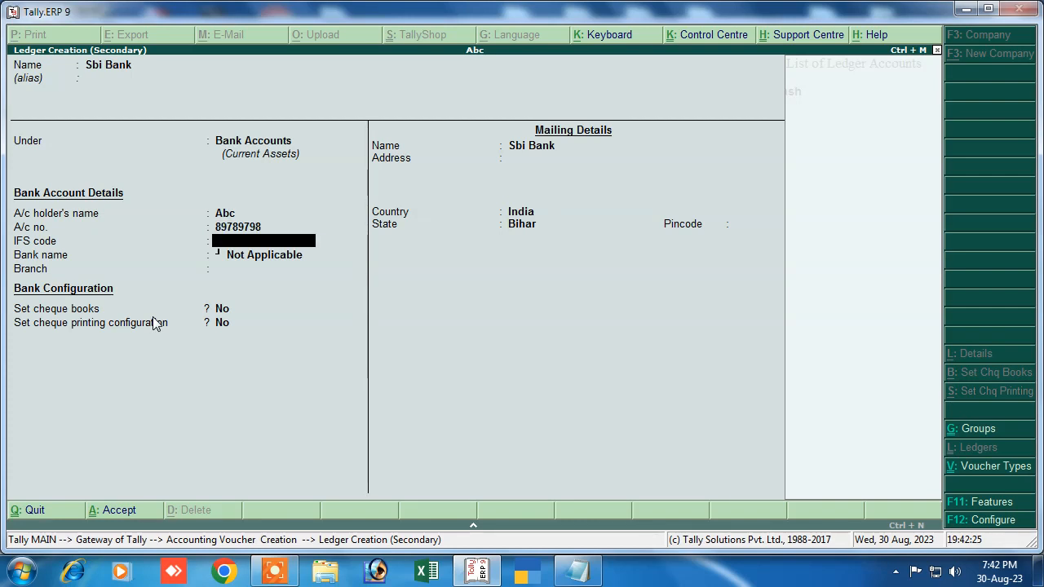
type("BI")
key("Return")
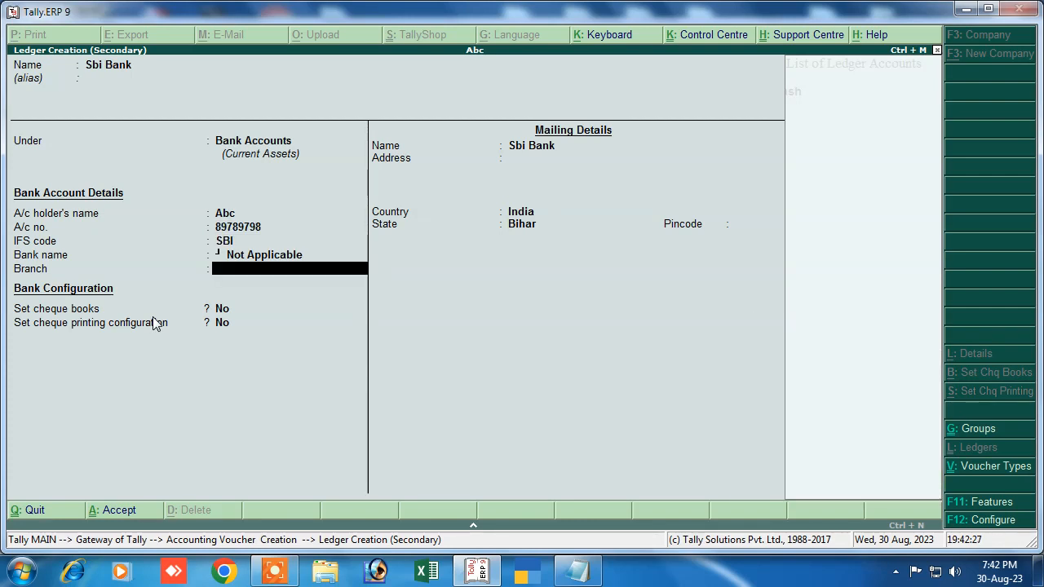
key("Return")
key("Return")
key("Return")
key("Return")
key("Return")
key("Return")
key("Return")
key("Return")
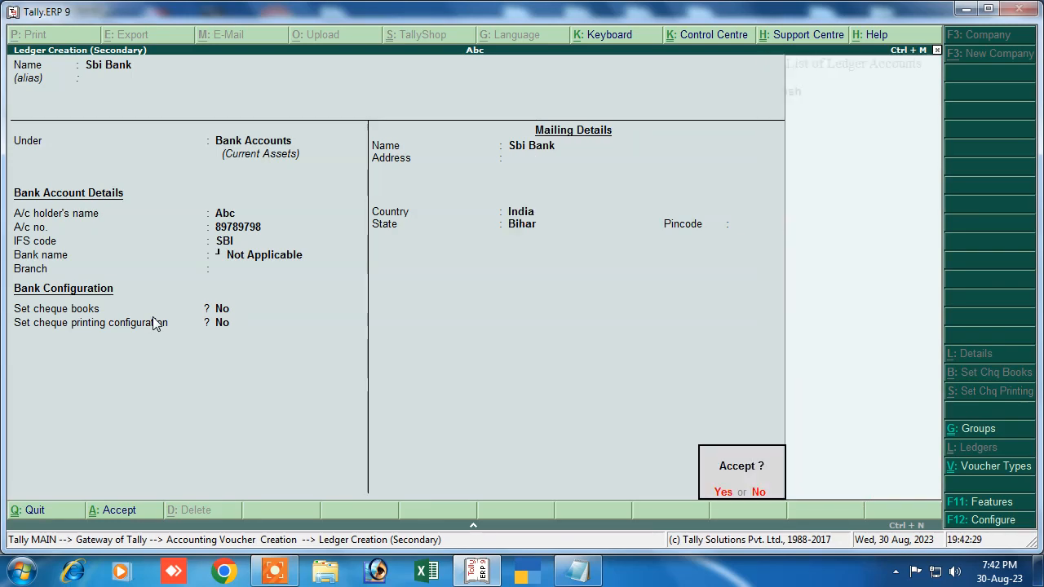
key("Return")
key("Return")
key("Return")
key("Return")
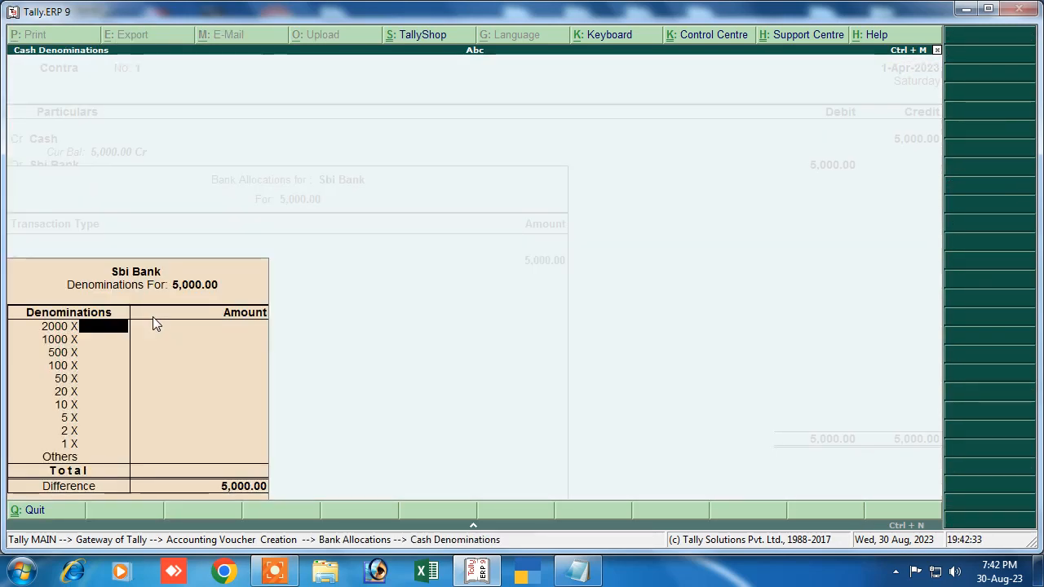
key("Return")
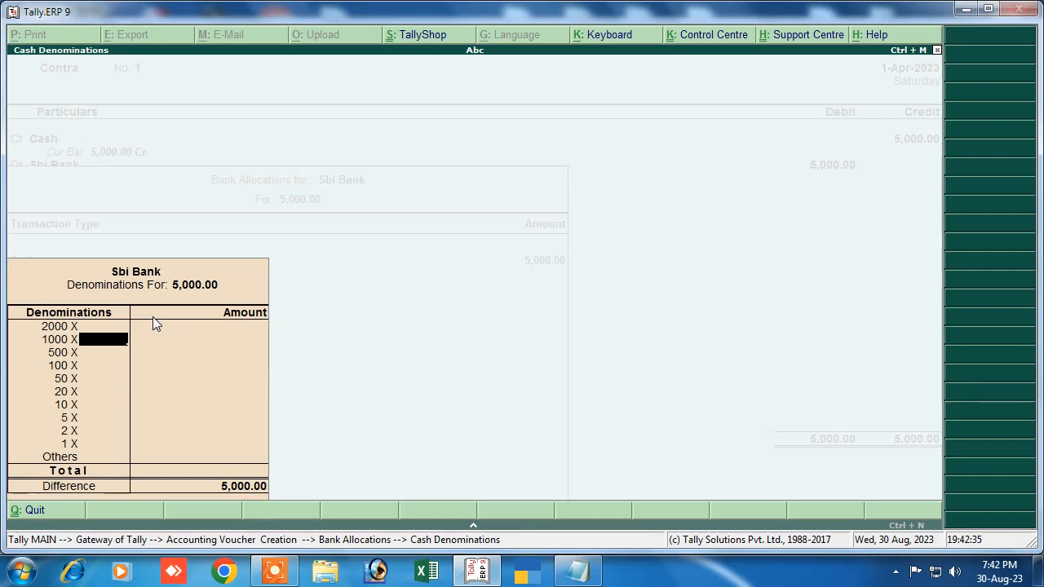
Step: Enter five 1000 notes in Cash Denominations for the 5,000 deposit
type("5")
key("Return")
key("Return")
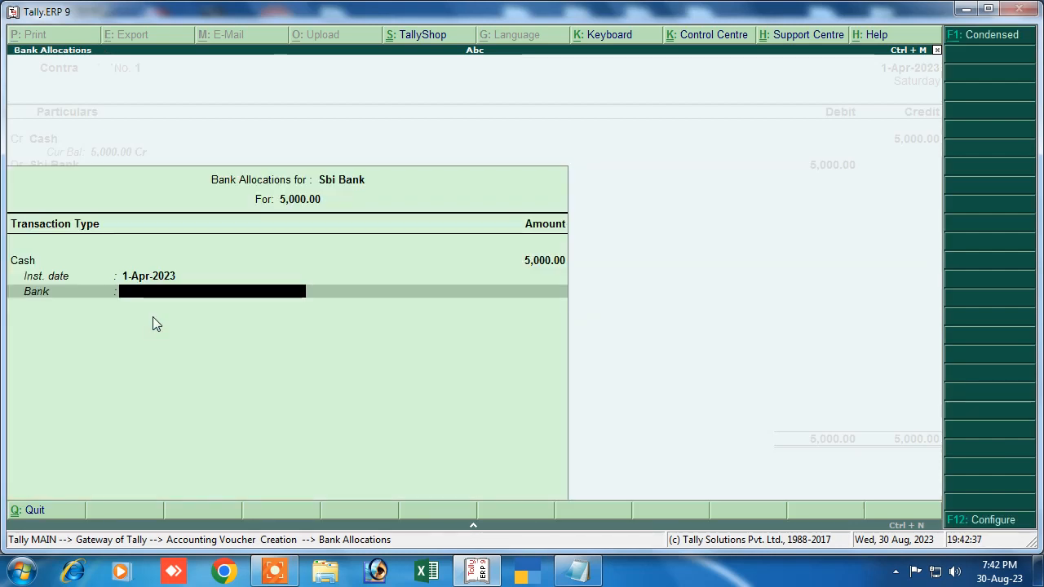
key("Return")
Step: Add narration 'being cash deposited' and save Contra voucher No. 1
type("ebi")
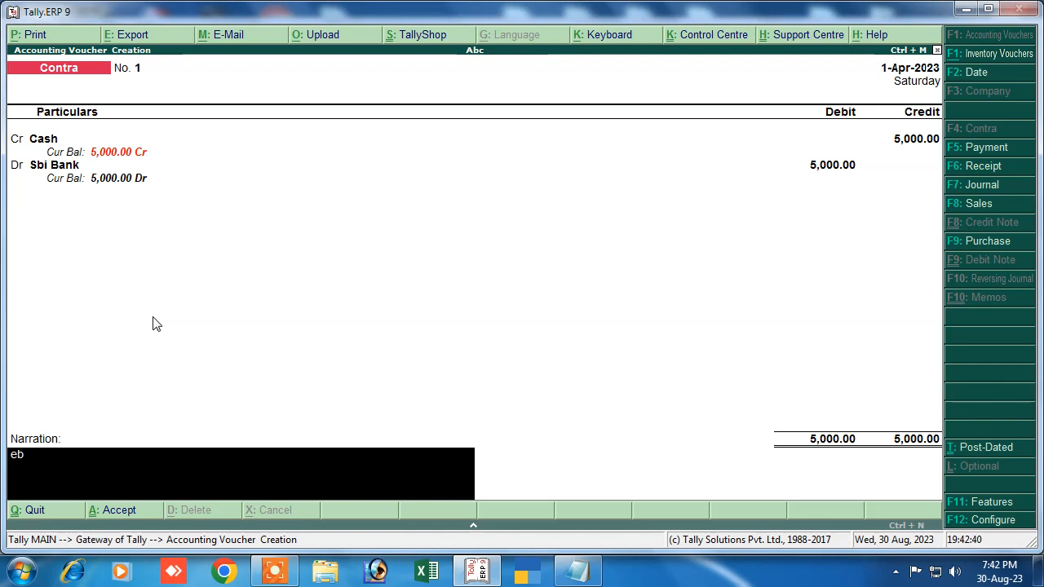
key("BackSpace")
key("BackSpace")
type("being cash dep")
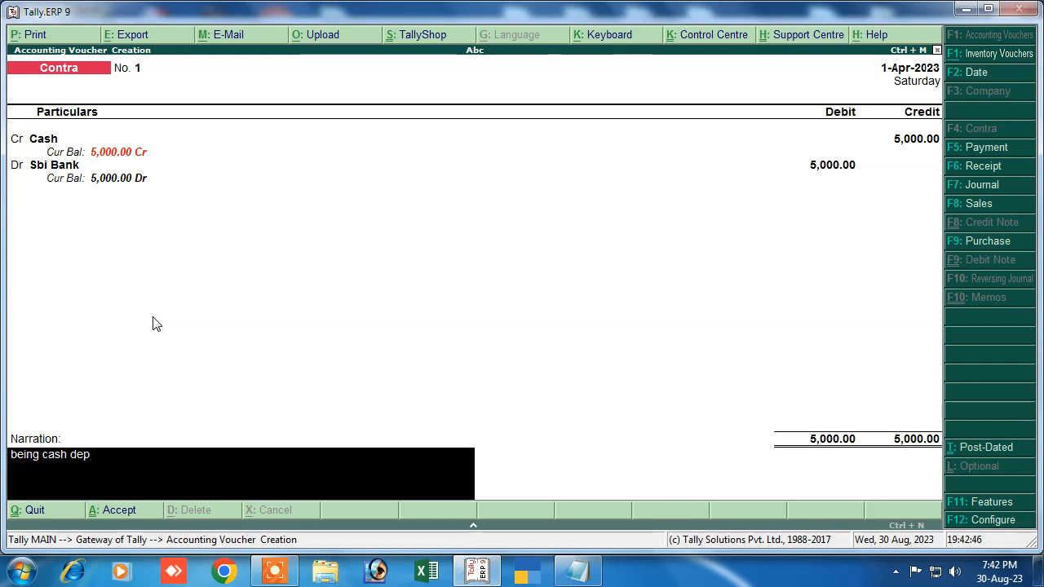
type("osited")
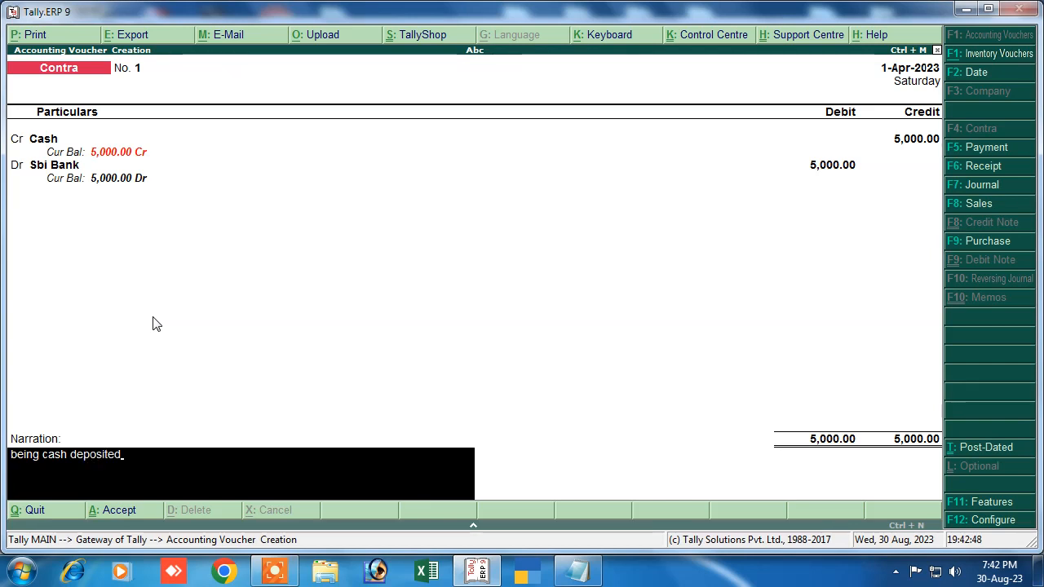
key("Return")
key("Return")
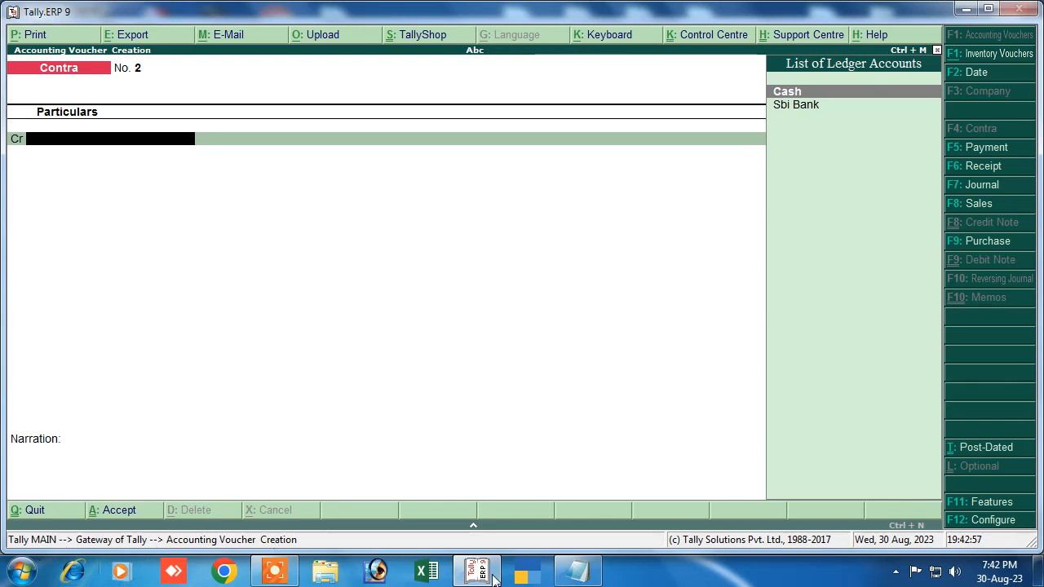
left_click(577, 571)
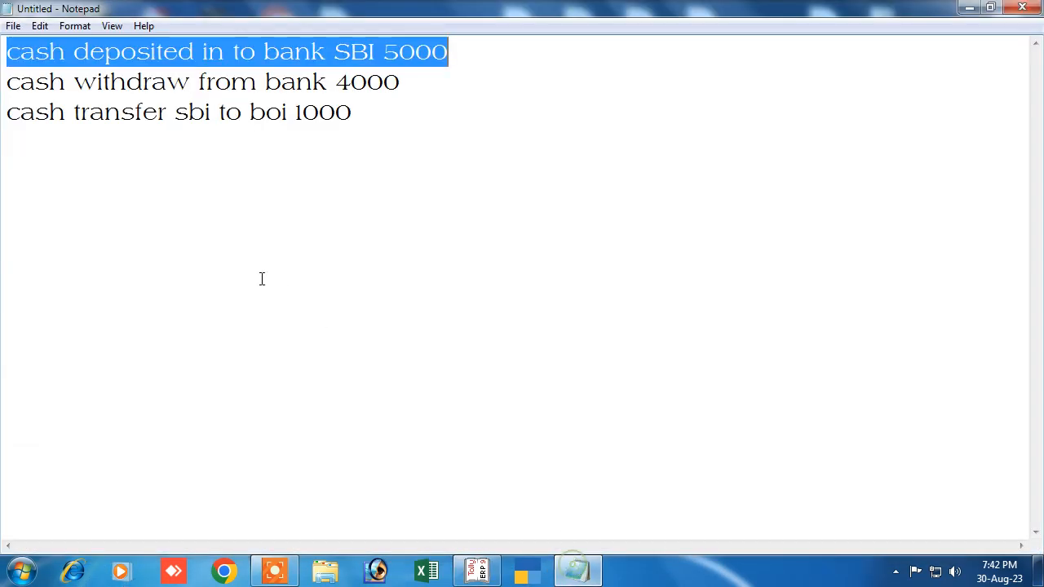
left_click_drag(14, 84, 384, 84)
left_click(4, 86)
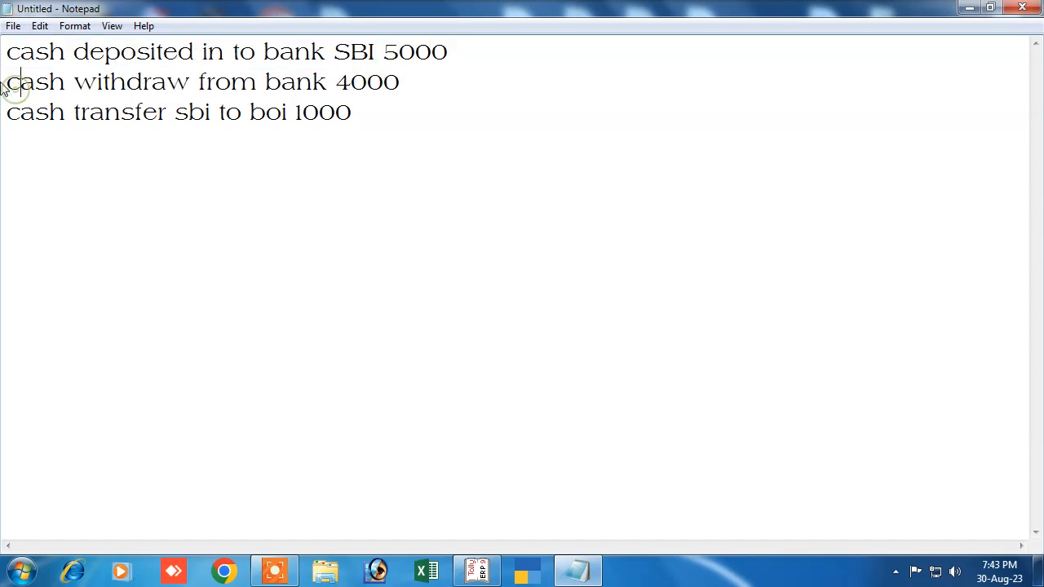
left_click_drag(6, 82, 389, 68)
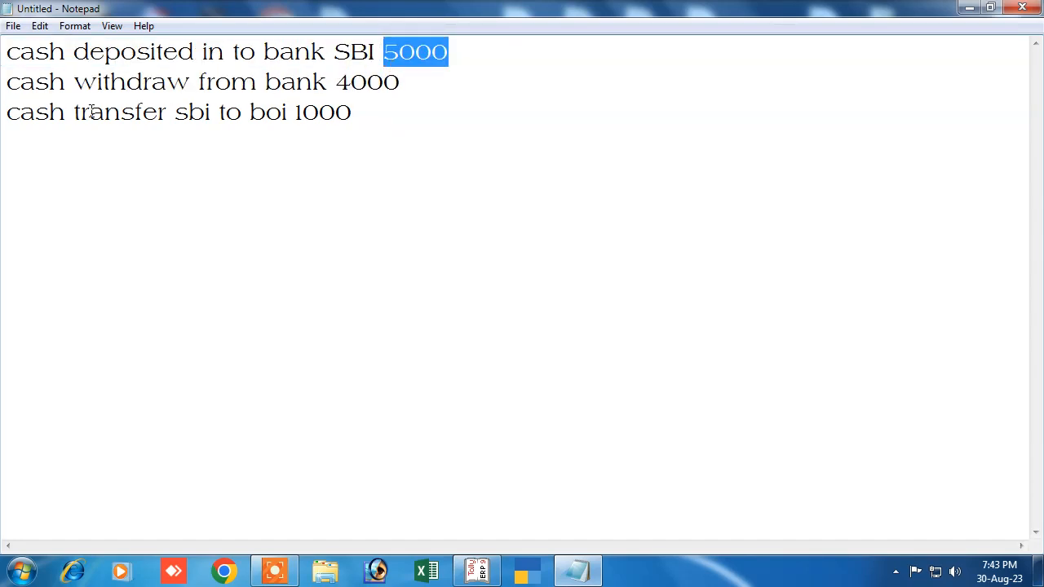
left_click_drag(8, 84, 416, 78)
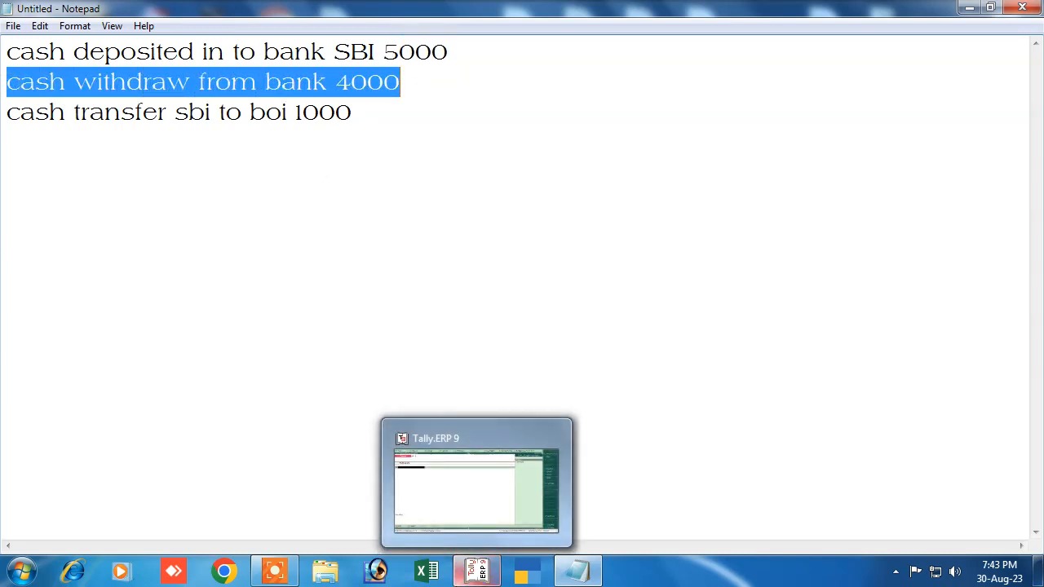
left_click(477, 572)
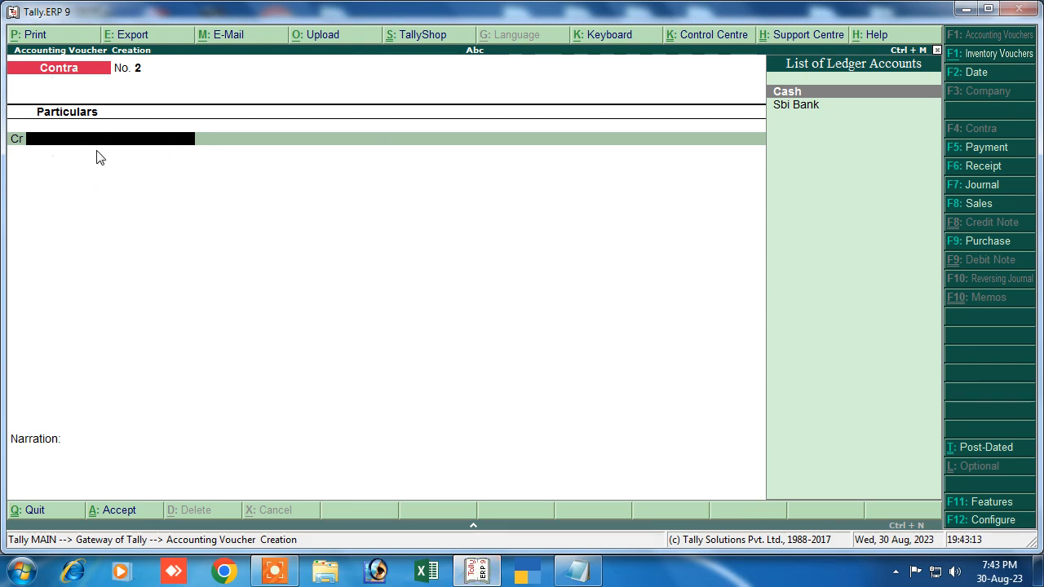
Step: Credit Sbi Bank with 4,000 on Contra voucher No. 2, accepting the cheque type
left_click(787, 104)
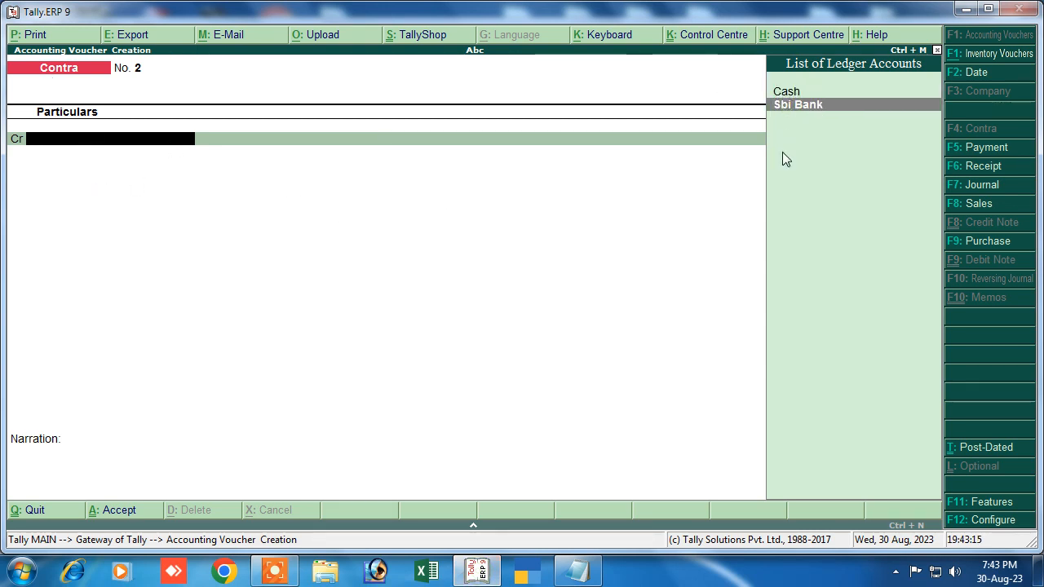
key("Return")
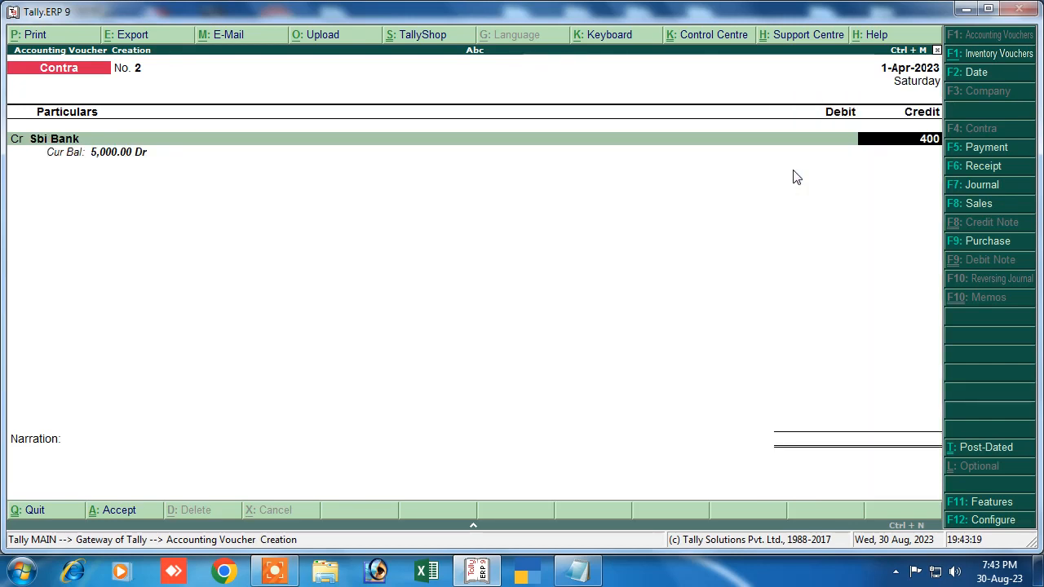
type("4000")
key("Return")
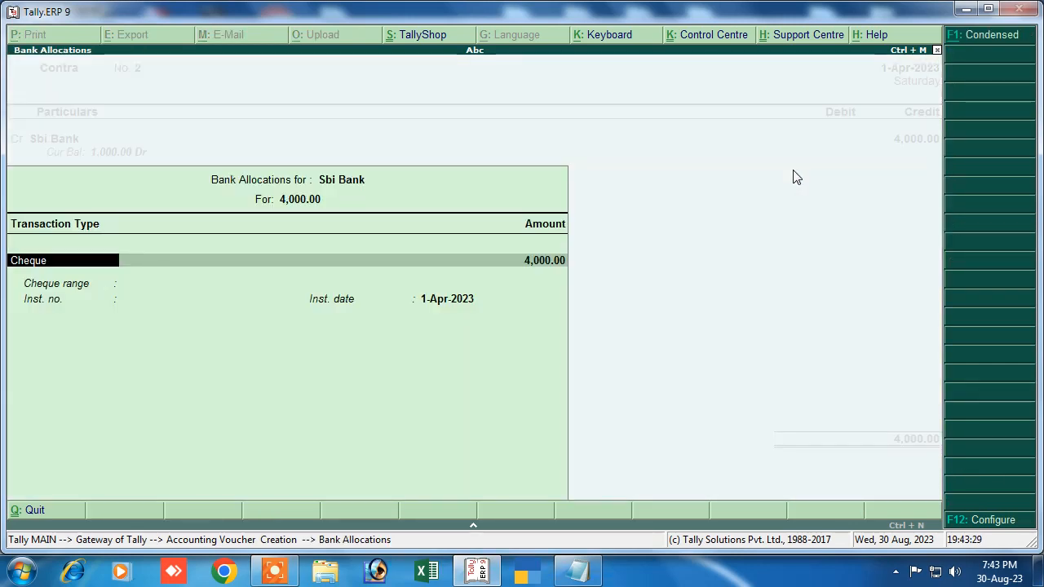
key("Return")
key("Return")
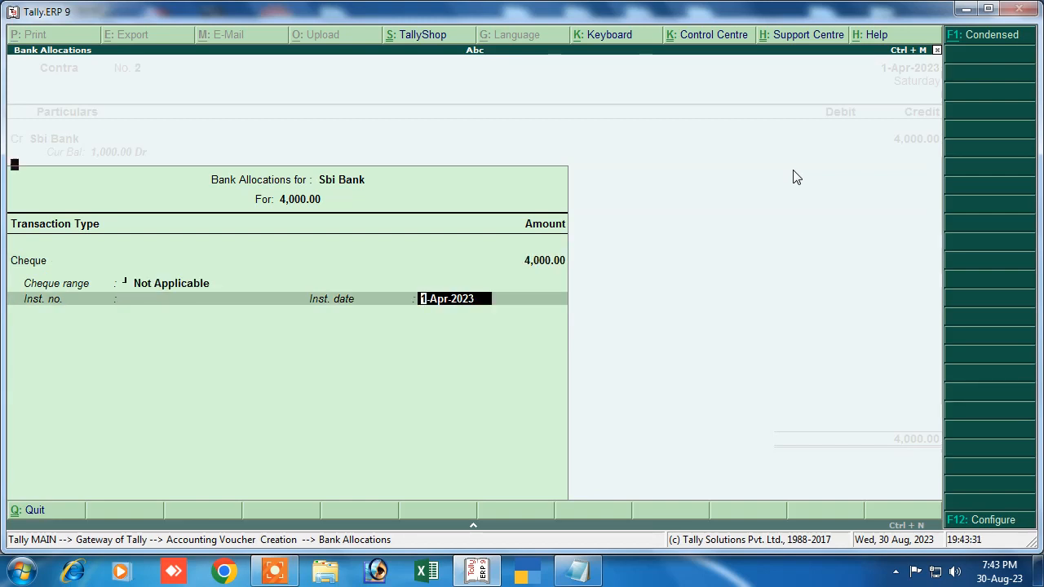
key("Return")
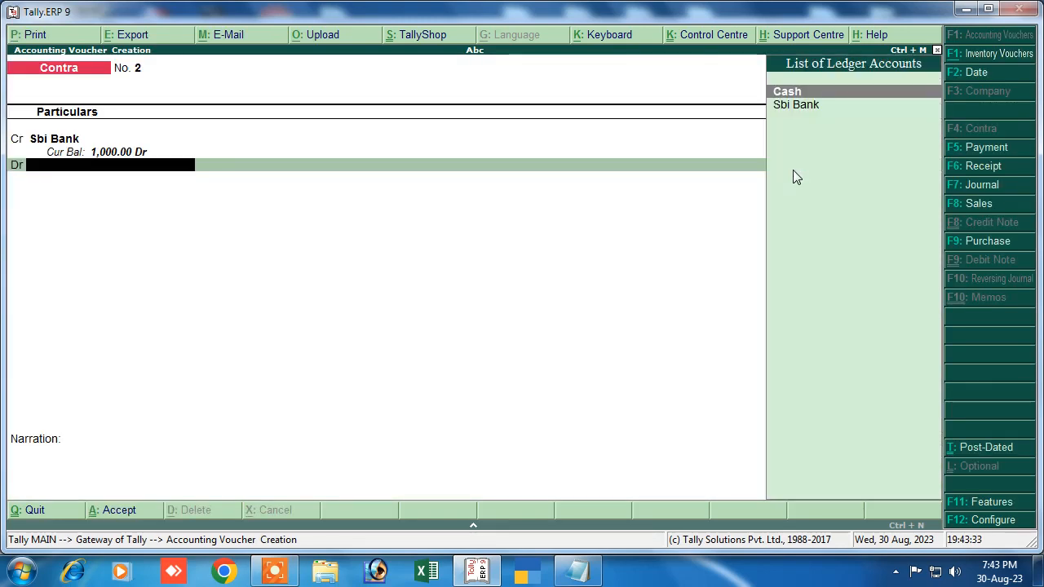
Step: Debit Cash and add narration 'being cash withdraw form bank' to save the voucher
key("Return")
key("Return")
key("Return")
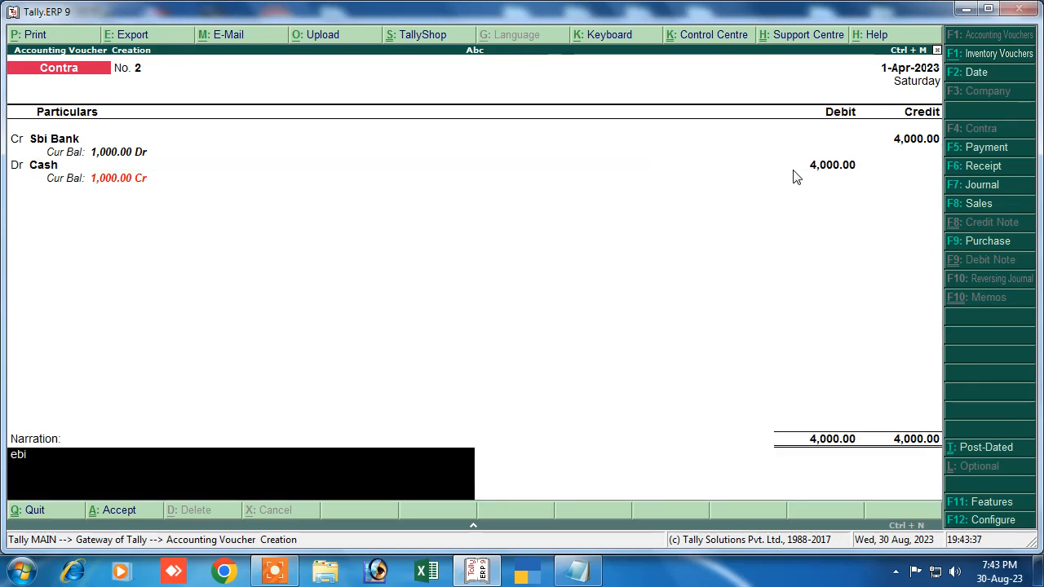
type("being cash withdraw form bank")
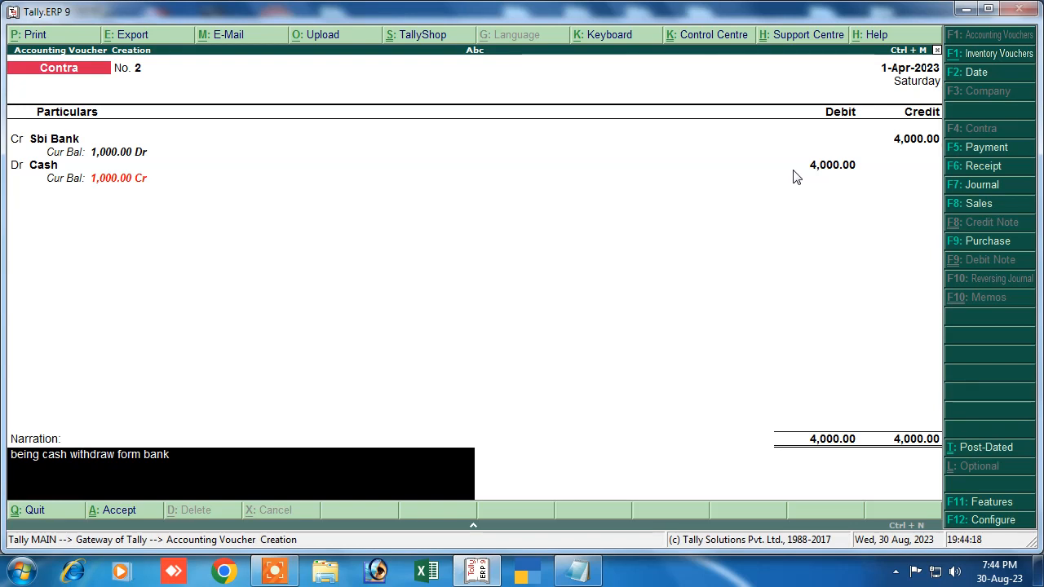
key("Return")
key("Return")
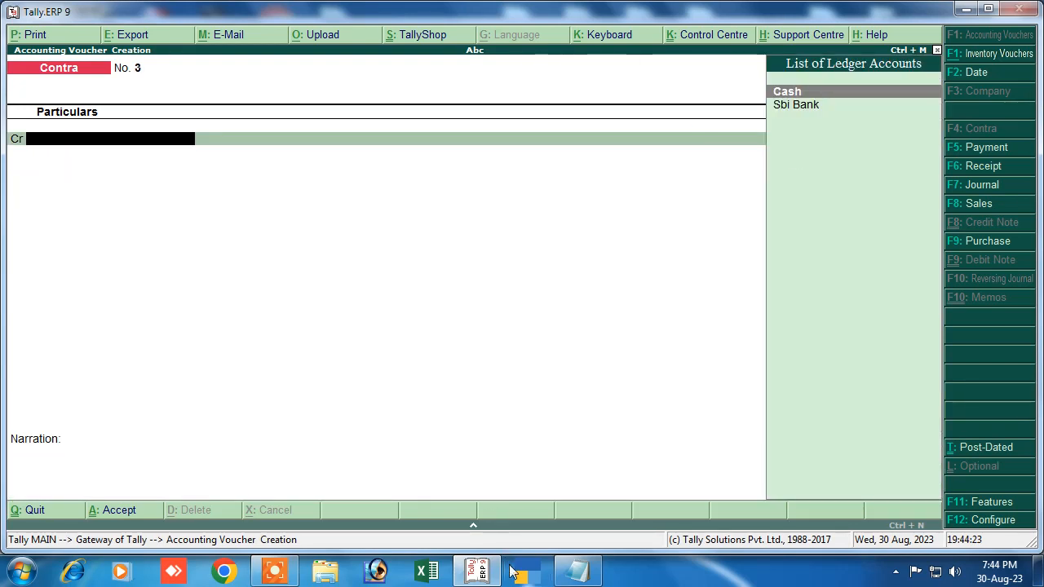
left_click(578, 575)
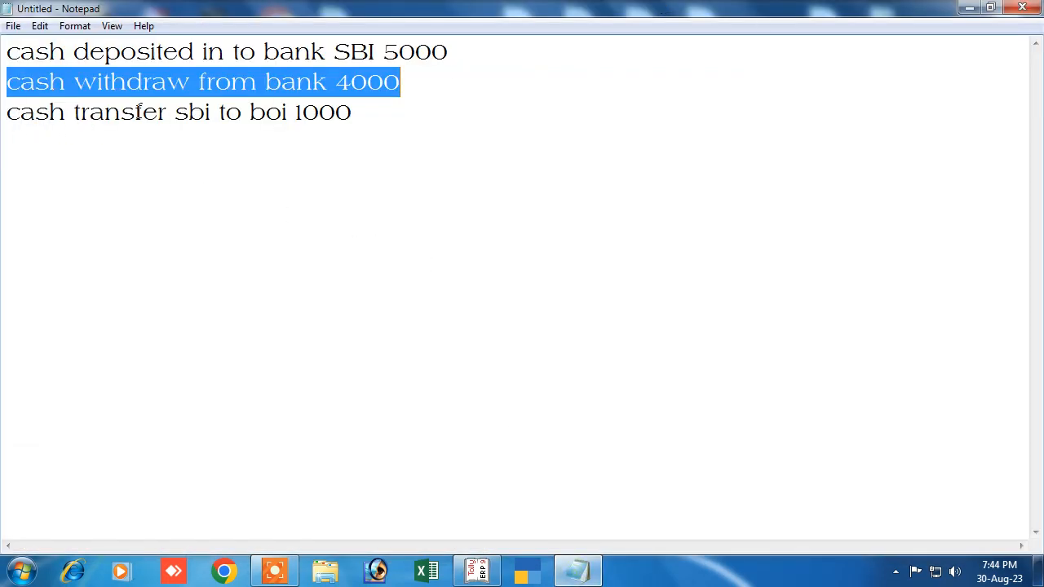
left_click_drag(173, 112, 361, 116)
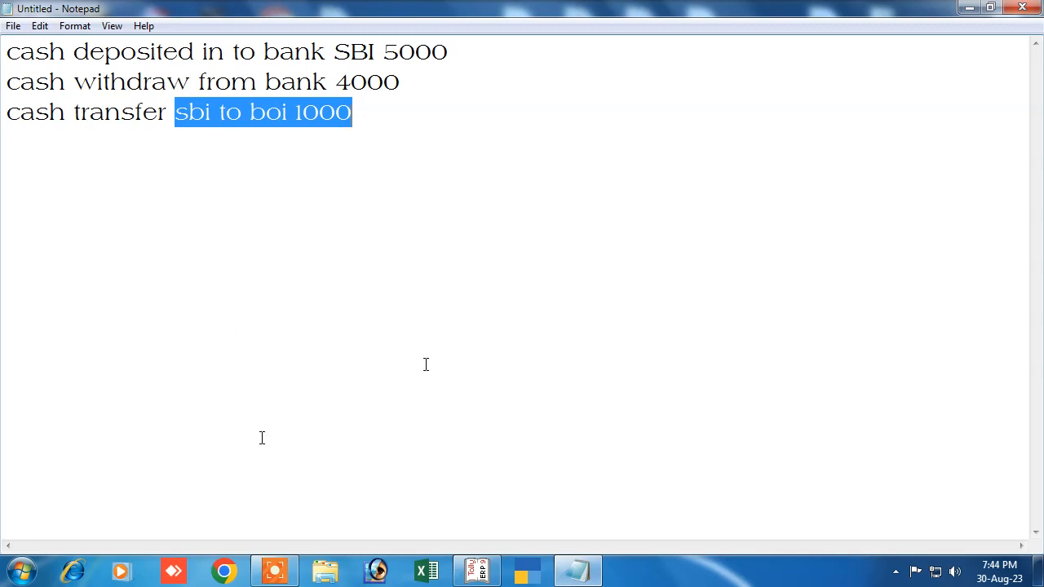
left_click(477, 571)
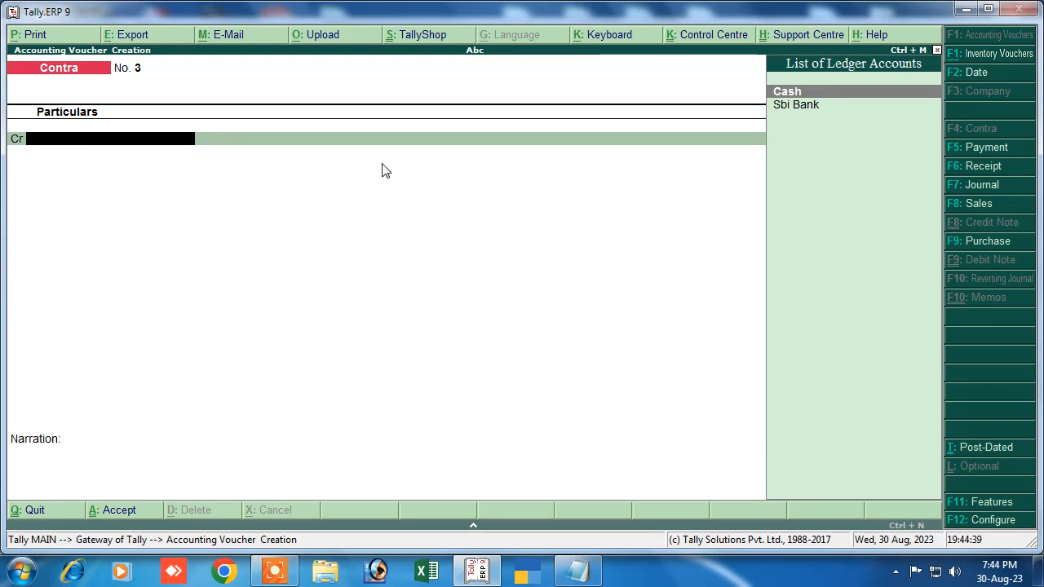
Step: Credit Sbi Bank with 1,000.00 and accept its bank allocation details
left_click(791, 105)
key("Return")
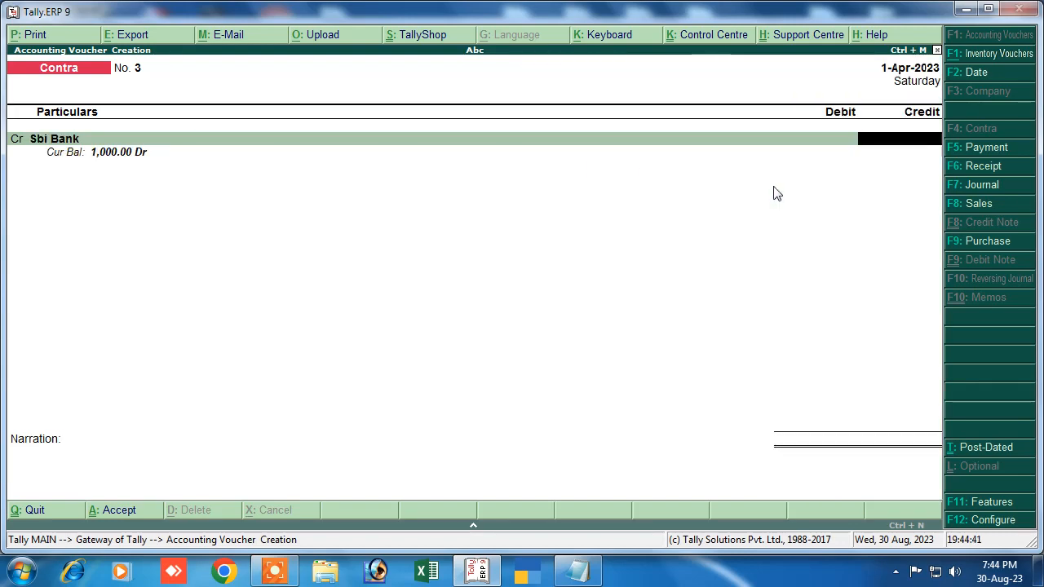
type("1000")
key("Return")
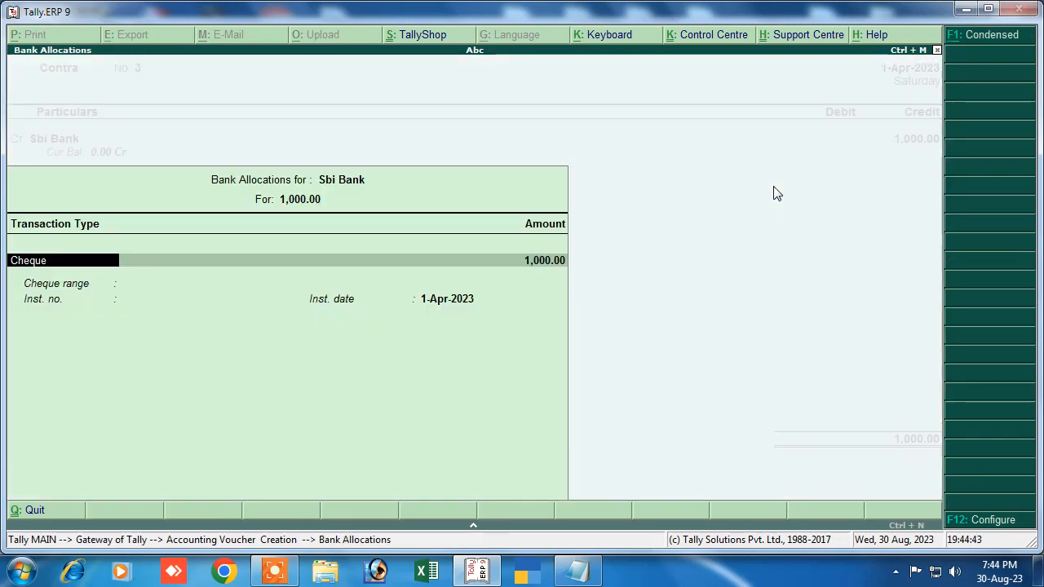
key("Return")
key("Return")
key("Return")
key("Return")
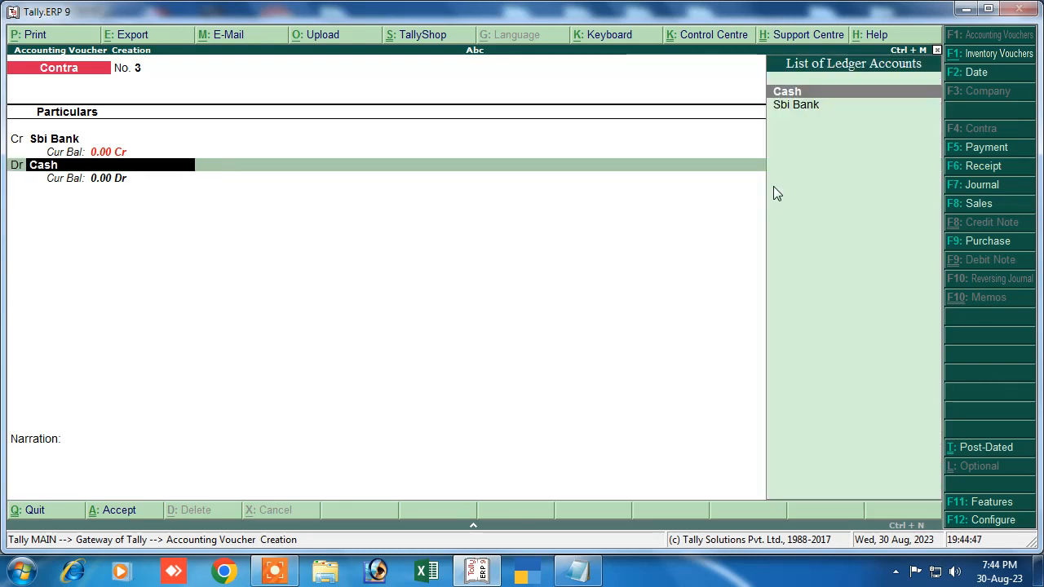
Step: Create the Boi Bank ledger under Bank Accounts with its account number and IFS code BOI
key("alt+c")
type("B")
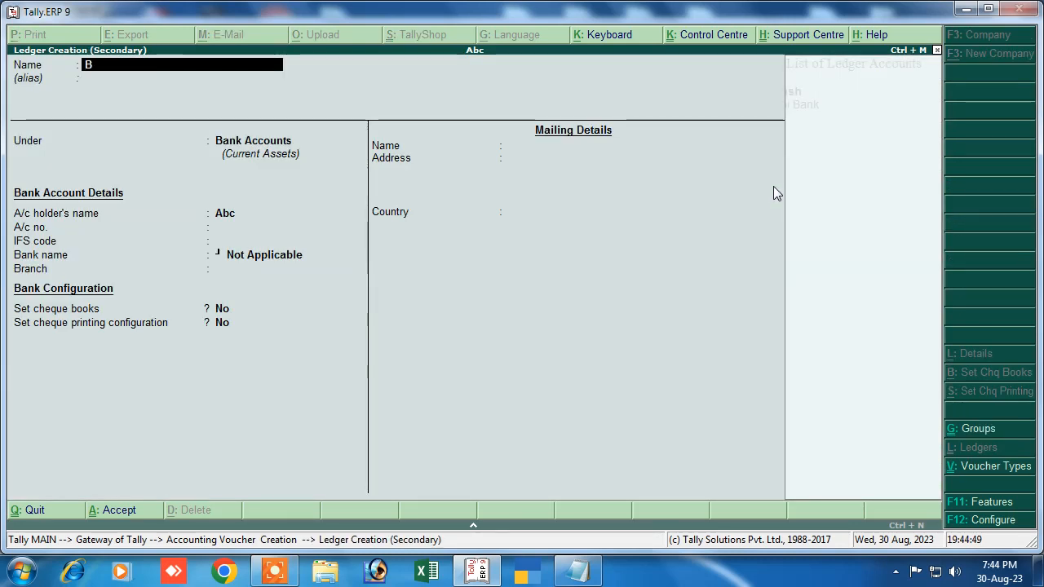
type("oi")
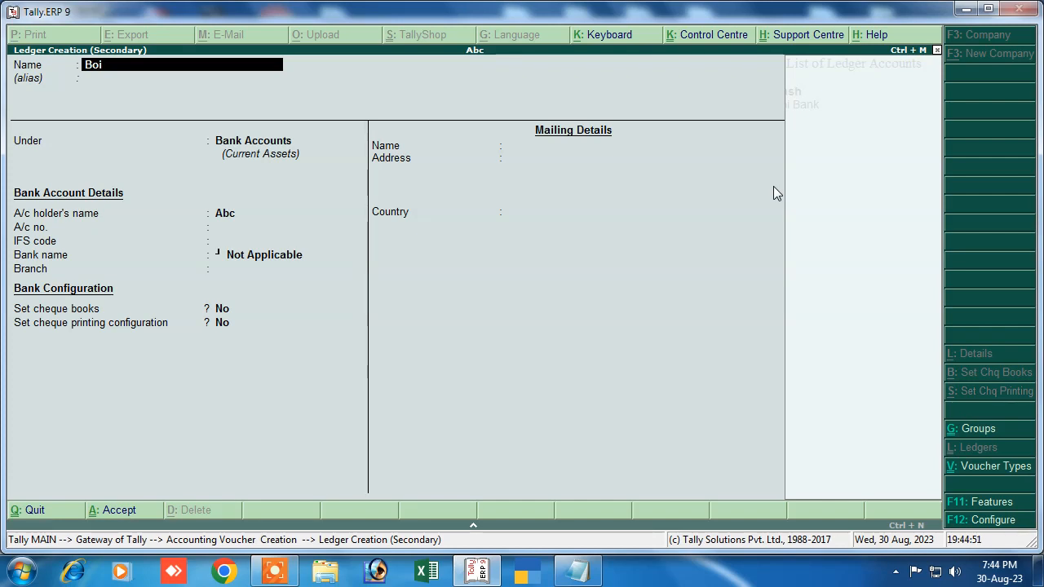
type(" Bank")
key("Return")
key("Return")
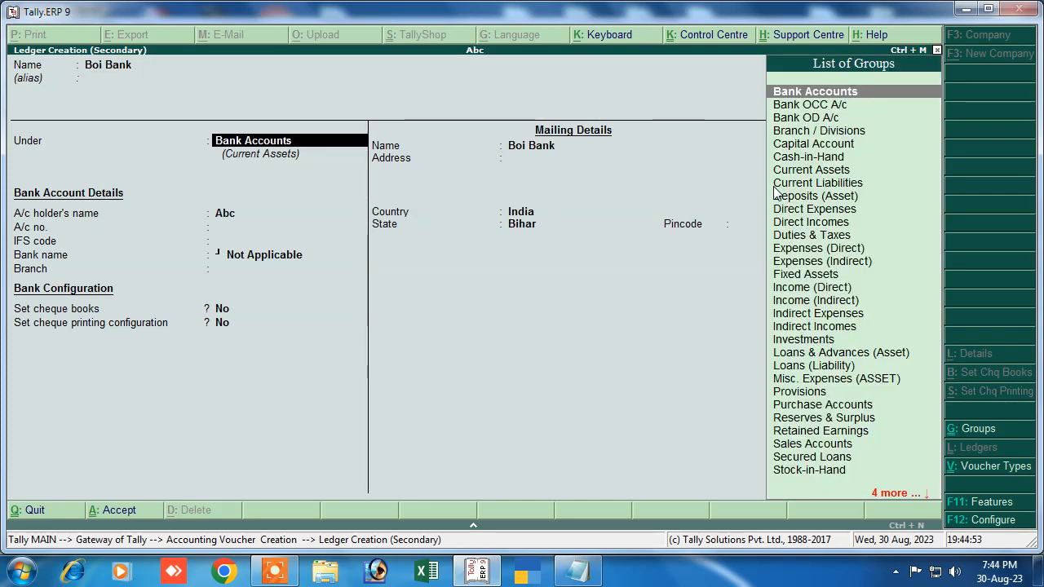
key("Return")
key("Return")
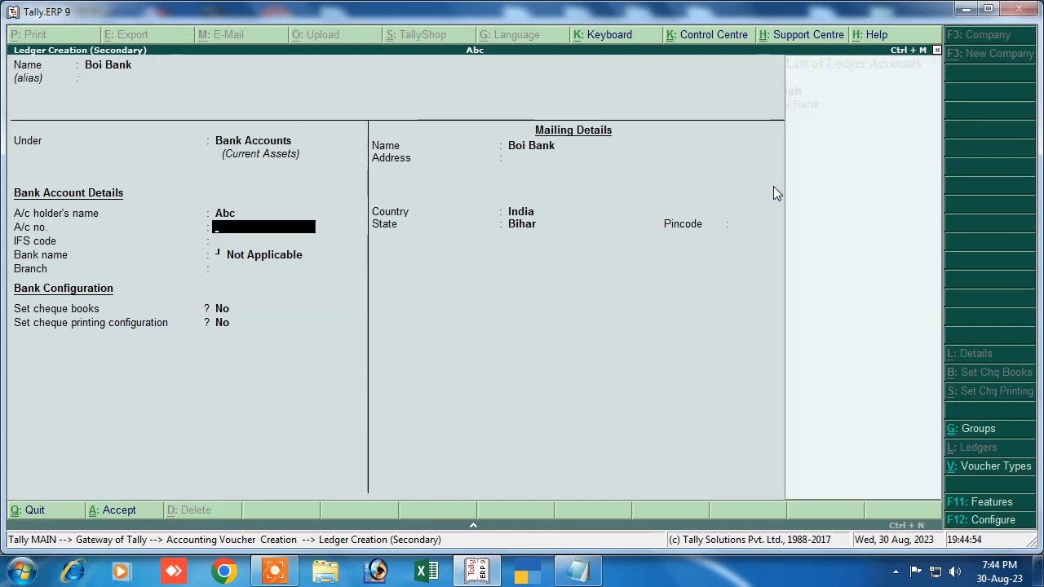
key("Return")
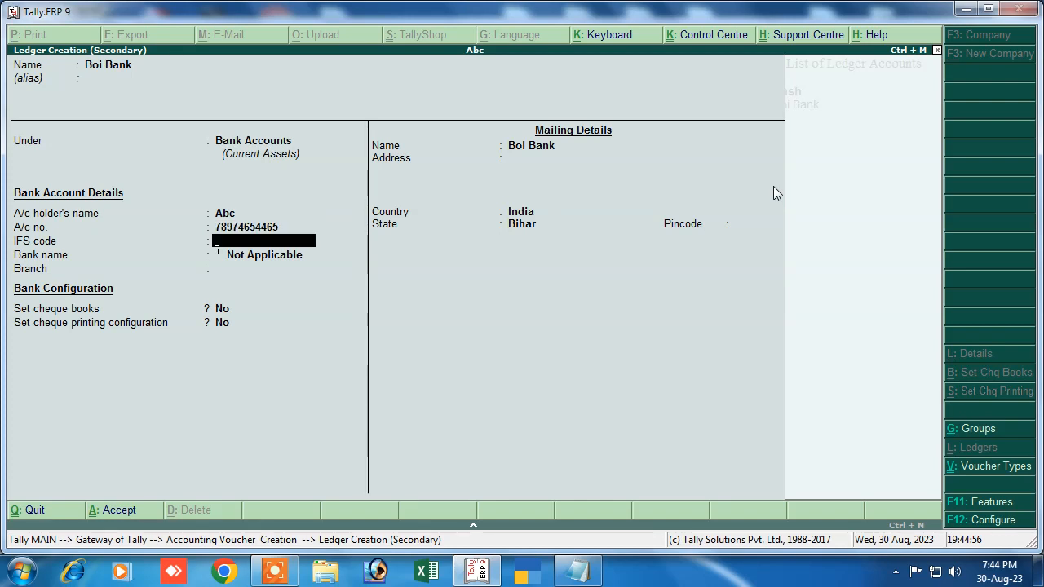
type("BOI")
key("Return")
key("Return")
key("Return")
key("Return")
key("Return")
key("Return")
key("Return")
key("Return")
key("Return")
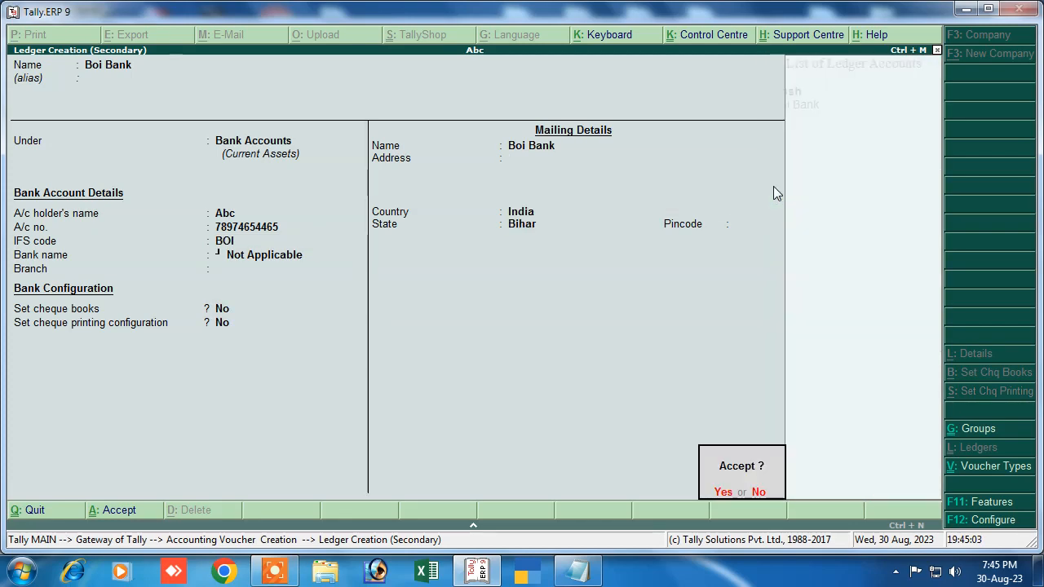
key("Return")
key("Return")
Step: Accept the Boi Bank allocation, add narration 'being cash transfer', and save Contra voucher 3
key("Return")
key("Return")
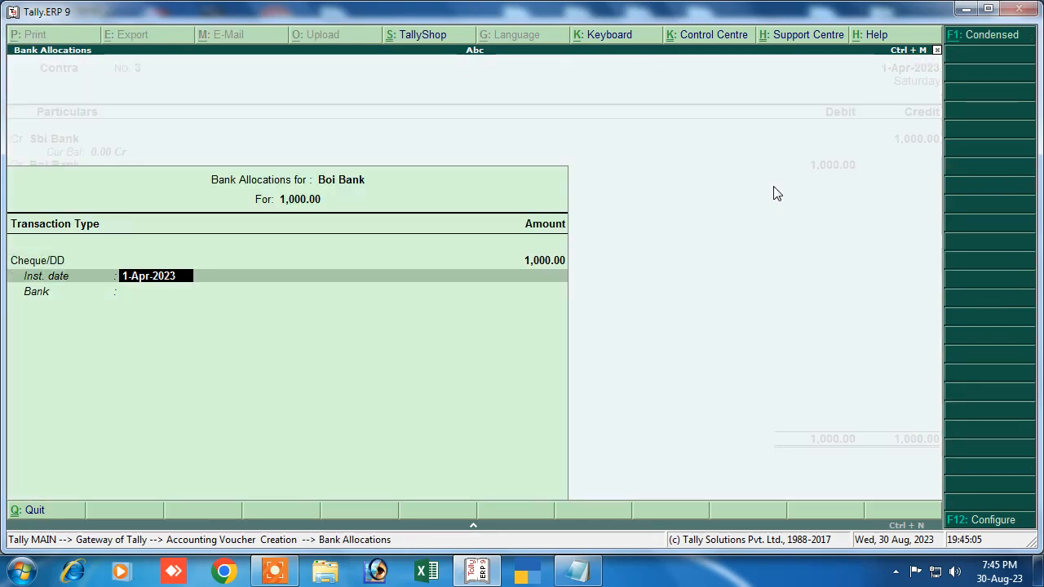
key("Return")
key("Return")
key("Return")
key("Return")
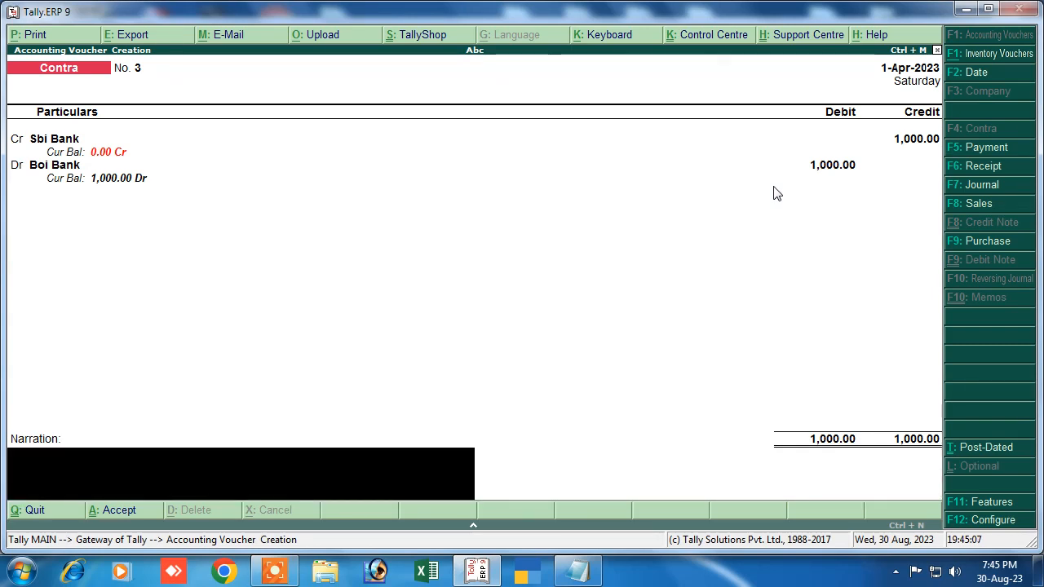
type("being cash t")
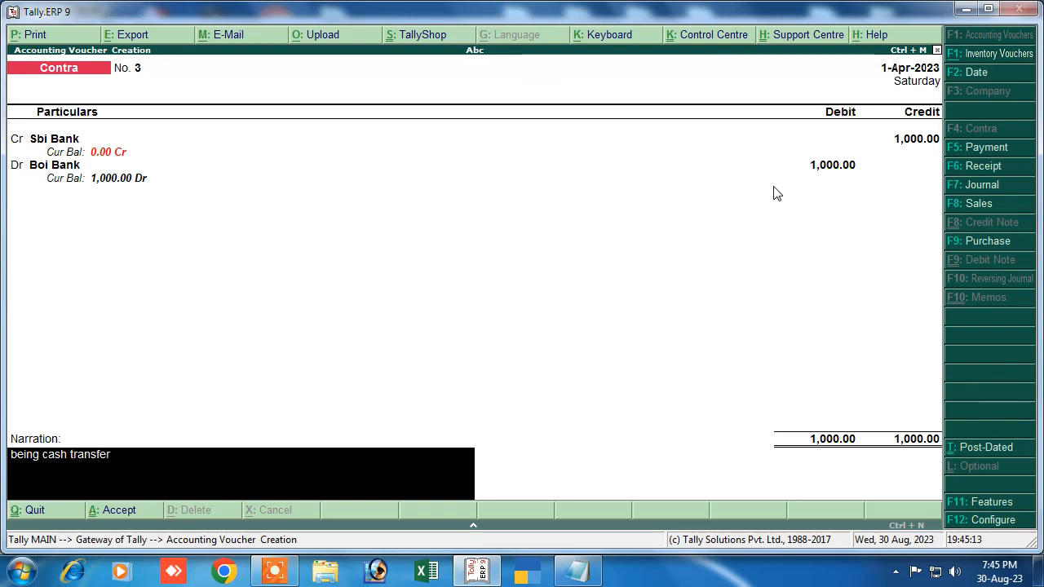
type("ransfer")
key("Return")
key("Return")
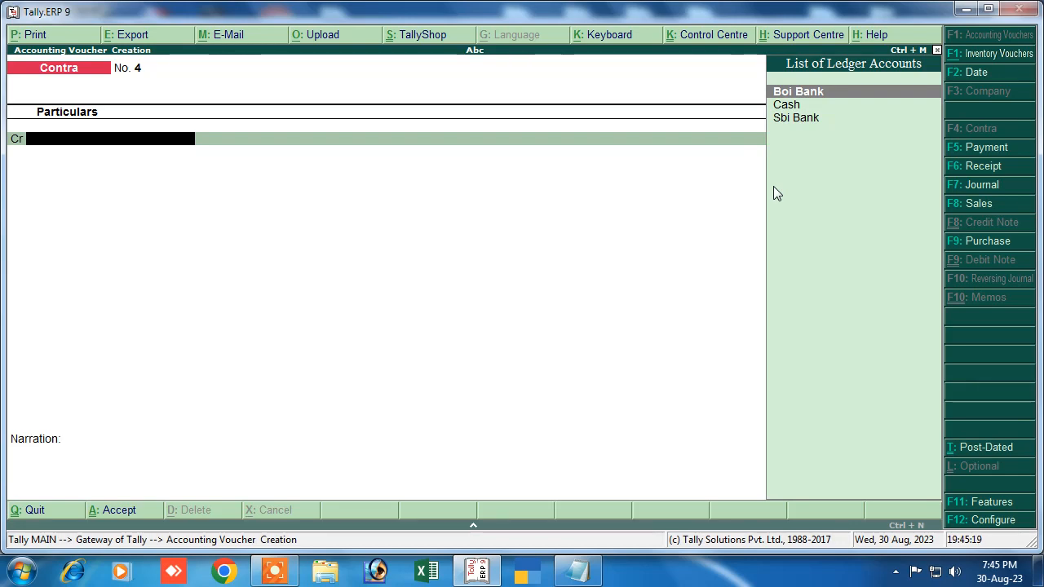
key("Escape")
key("Return")
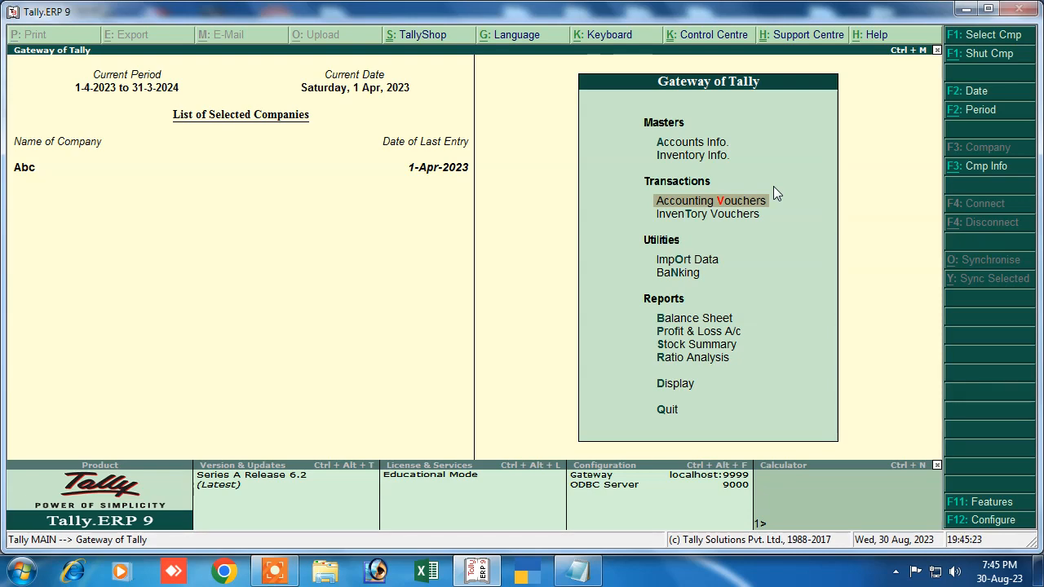
key("Down")
key("Down")
key("Down")
key("Down")
key("Down")
key("Down")
key("Down")
key("Down")
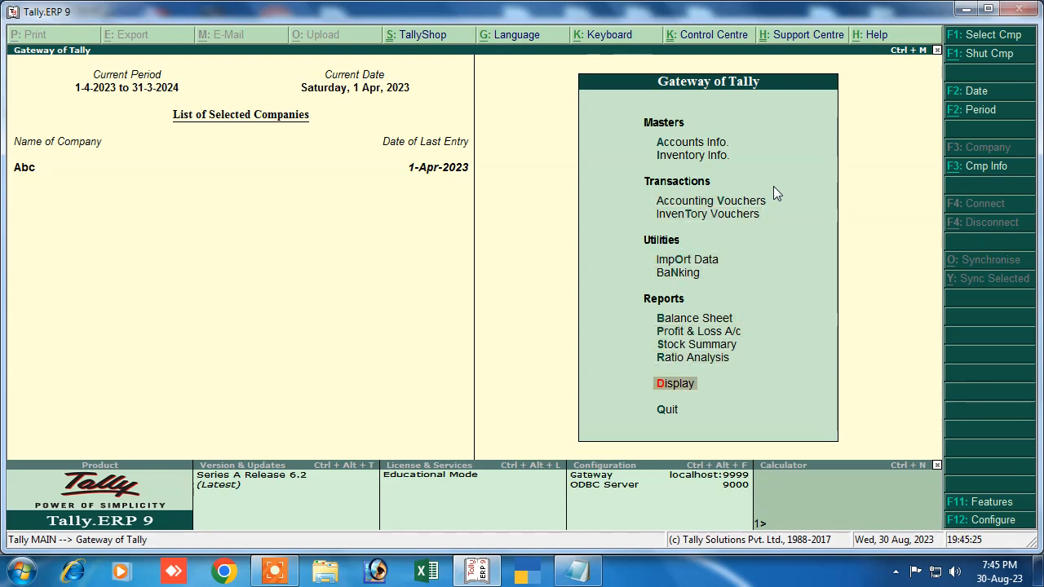
key("Return")
key("Down")
key("Return")
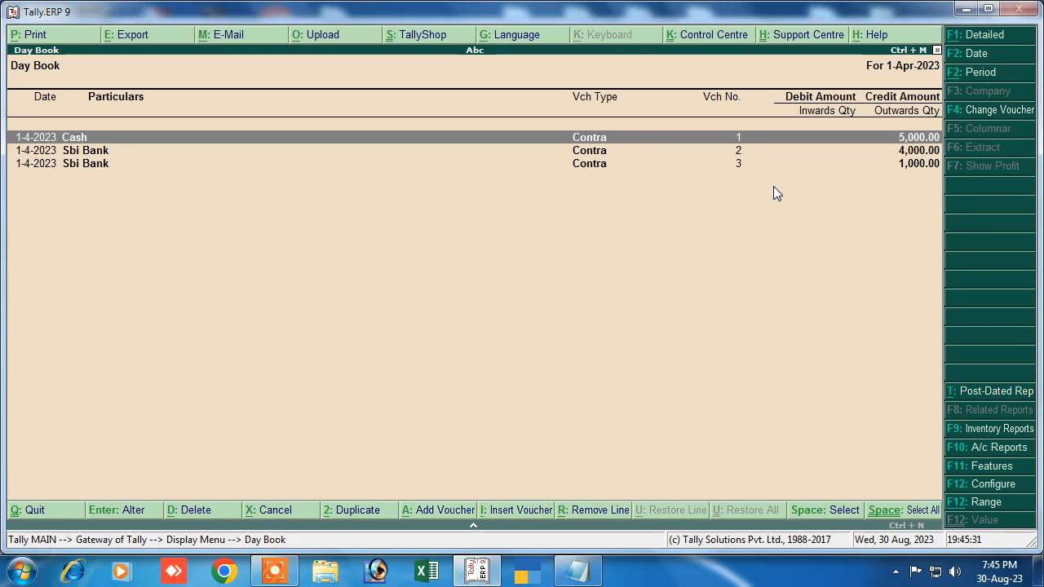
key("Return")
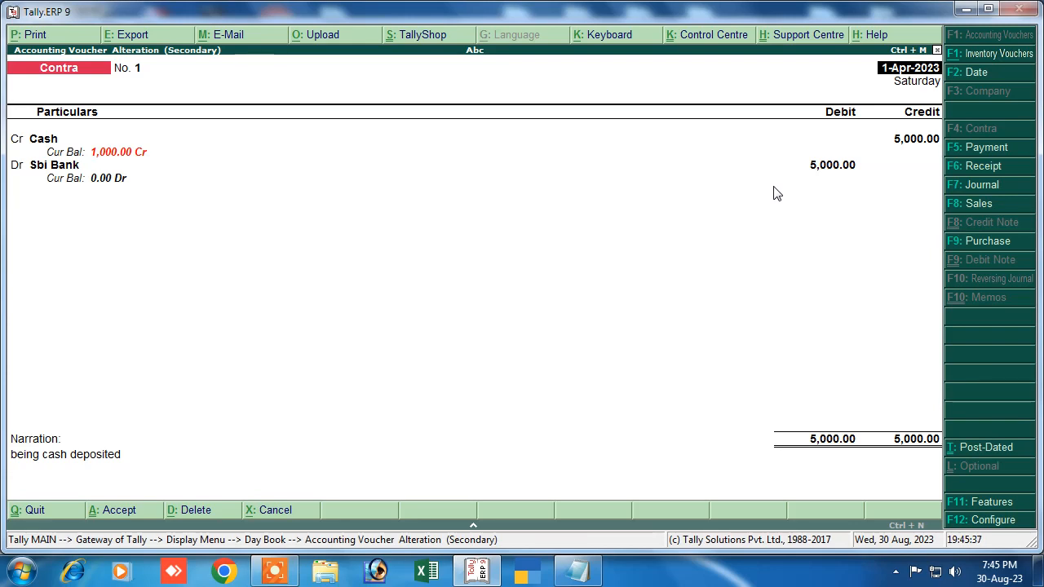
key("Escape")
key("Escape")
key("Escape")
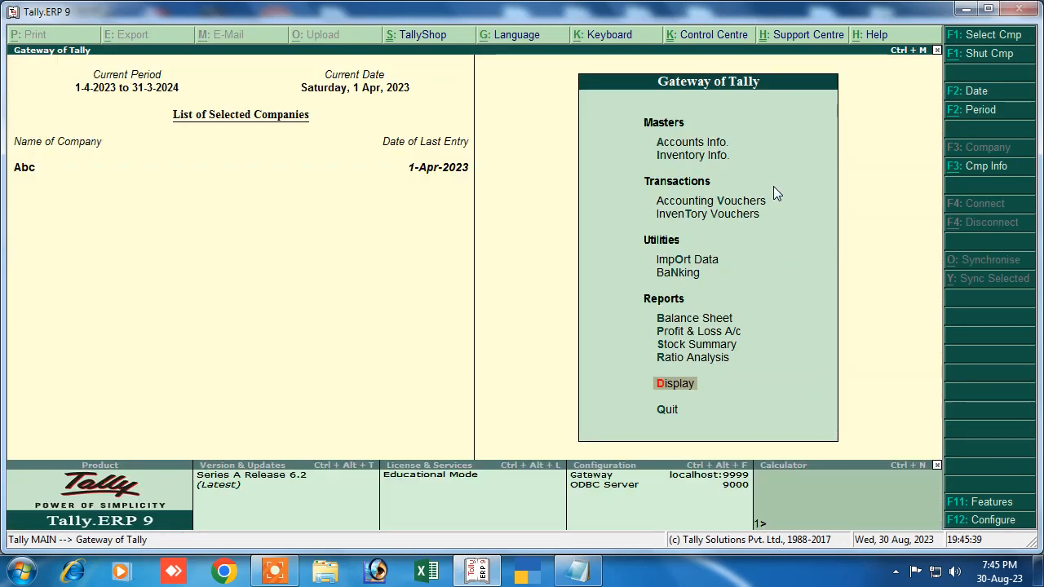
key("Escape")
key("Escape")
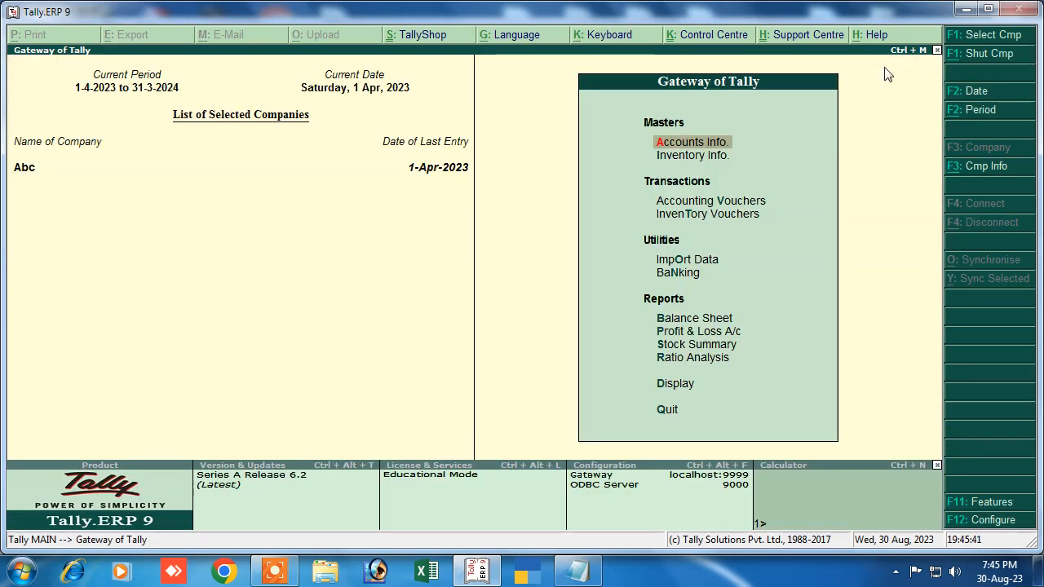
left_click(737, 204)
left_click(736, 204)
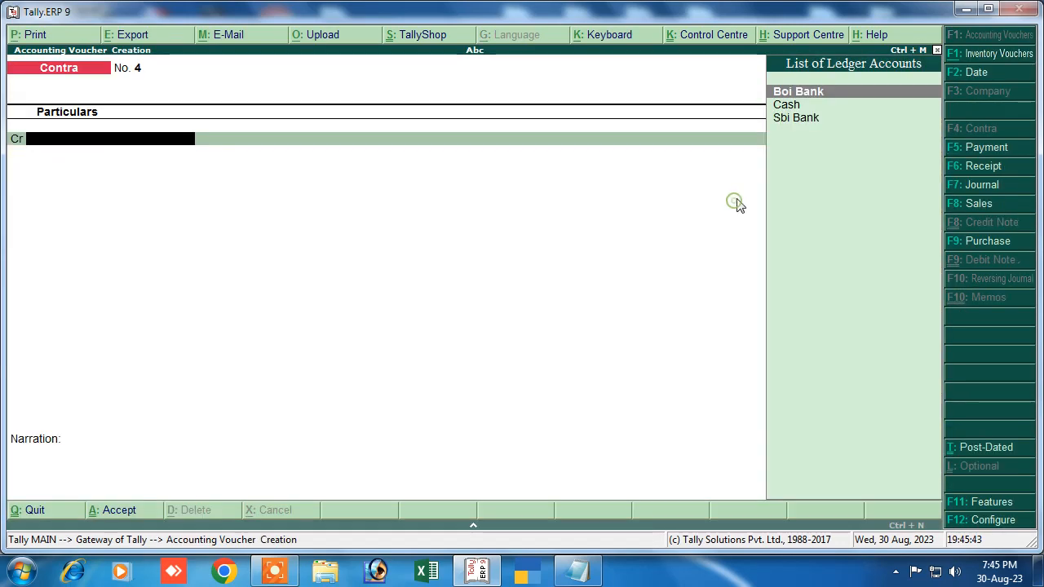